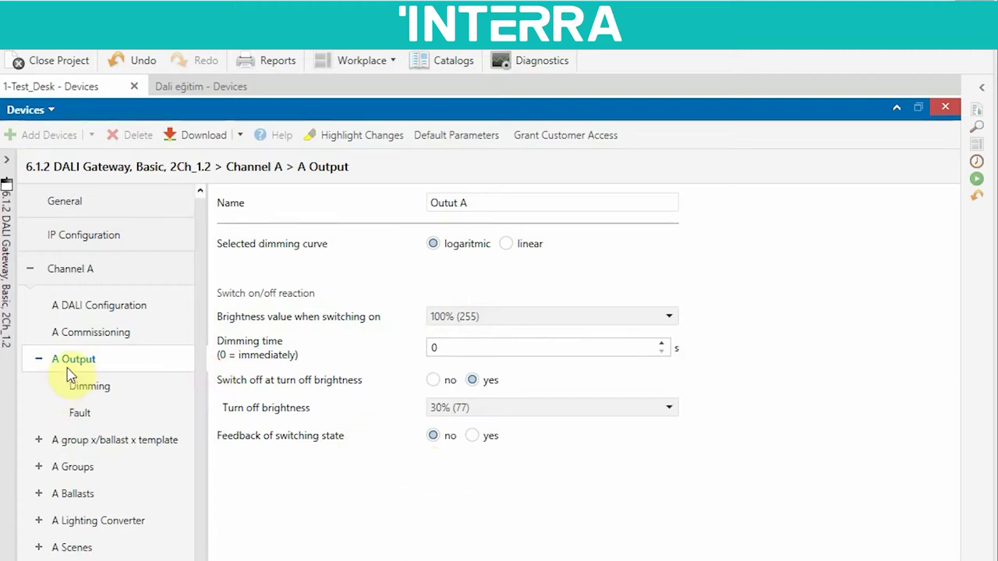
# Step: Look through the Dimming and Fault parameter pages of channel A's output, and return to its main parameter page
pyautogui.click(91, 394)
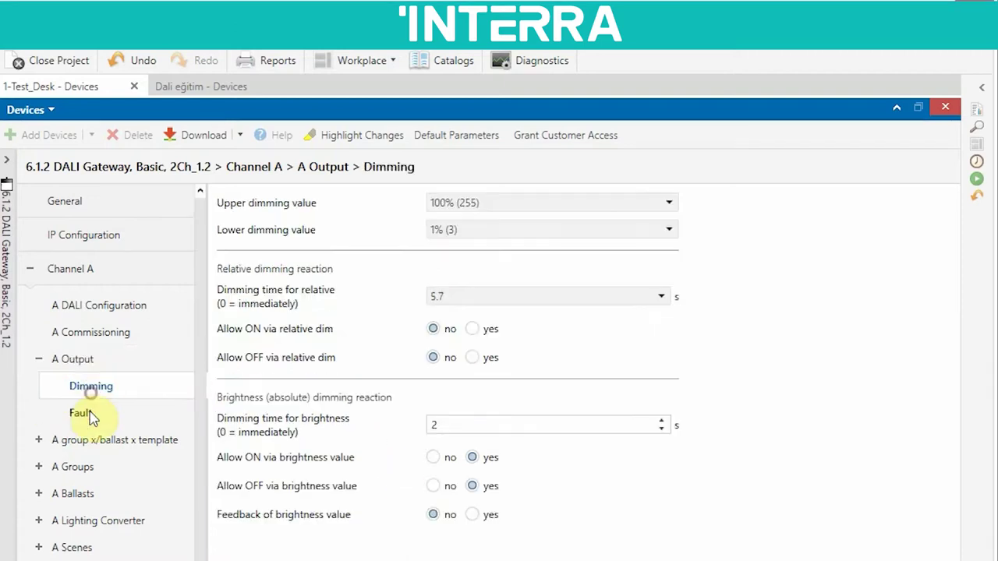
pyautogui.click(82, 412)
pyautogui.click(82, 358)
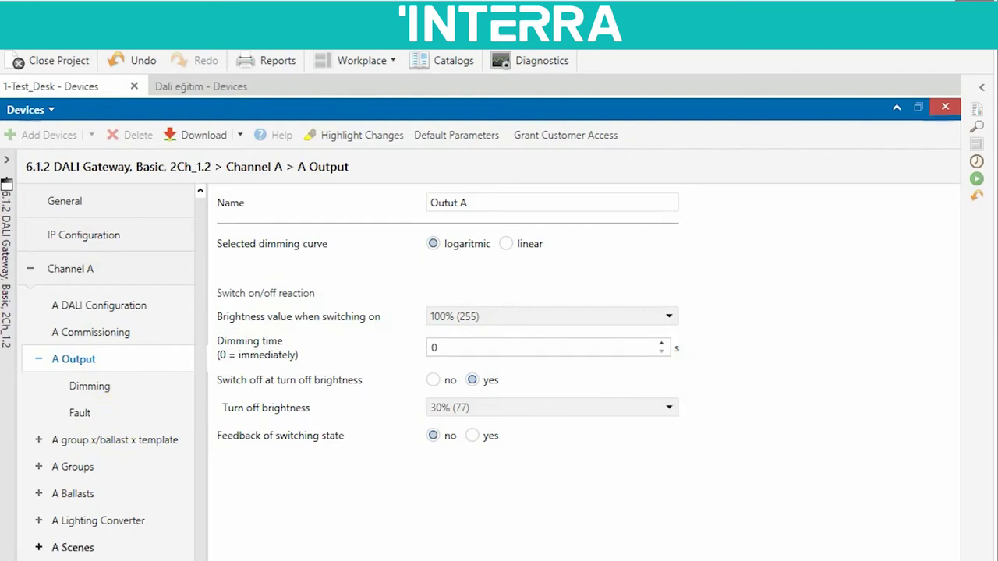
# Step: Examine the gateway's group objects for Output A, its groups and its ballast, including the switch and relative dimming objects
pyautogui.click(156, 559)
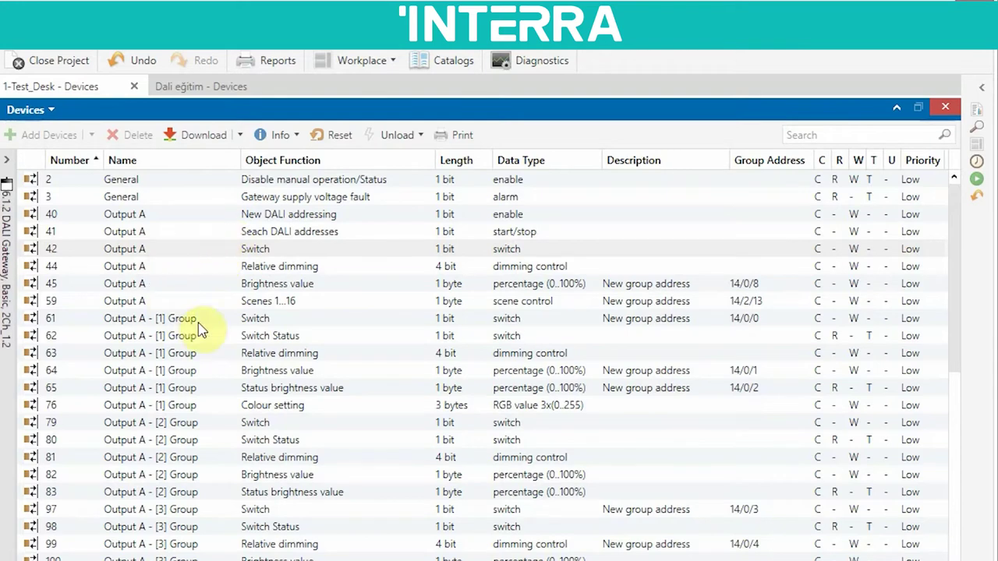
pyautogui.scroll(-2, 223, 272)
pyautogui.scroll(-2, 234, 437)
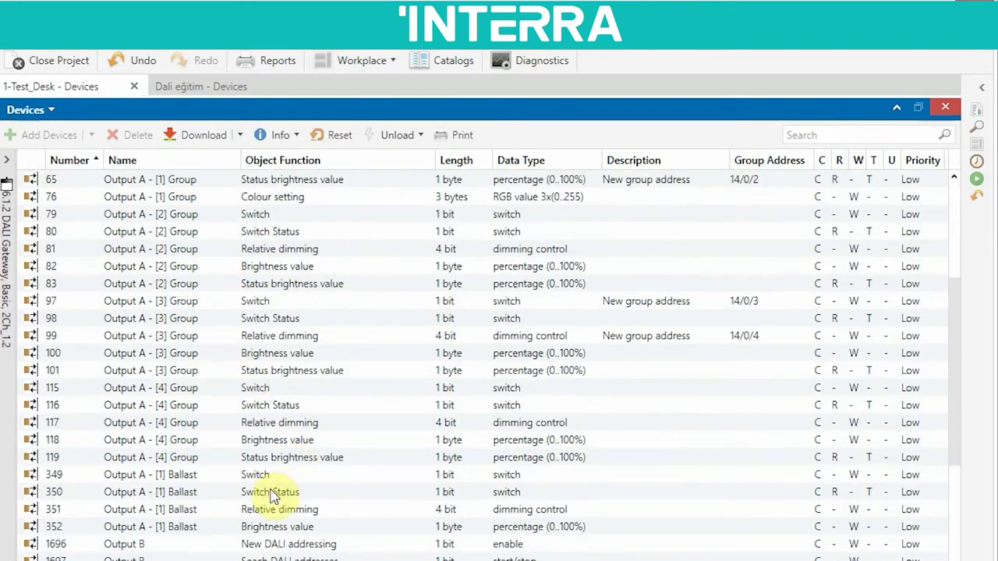
pyautogui.click(232, 479)
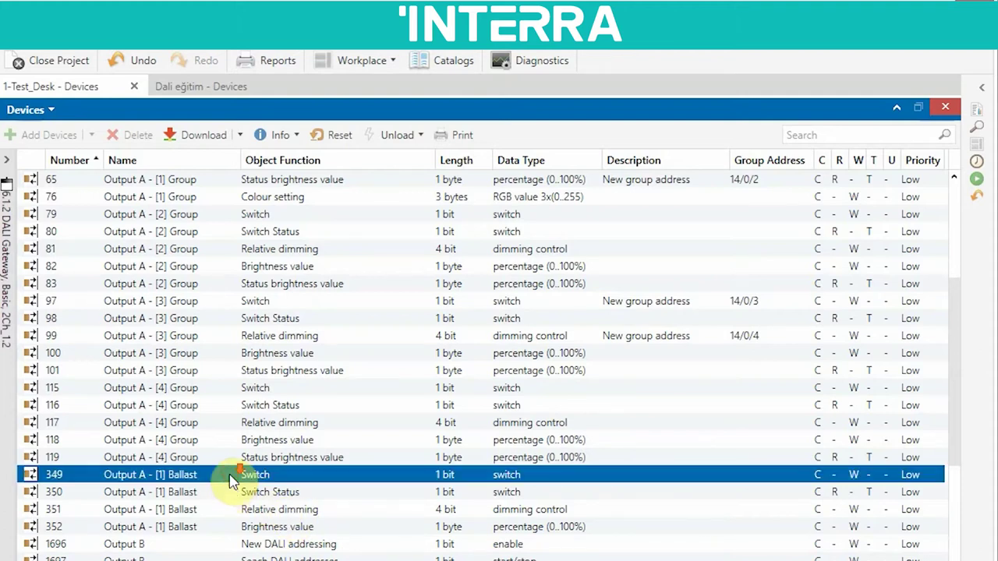
pyautogui.scroll(-1, 231, 479)
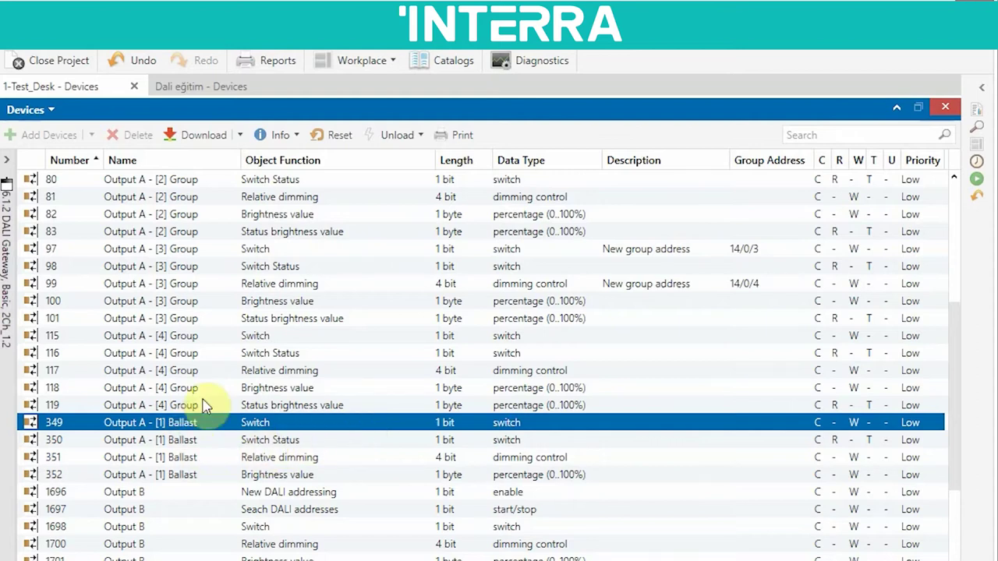
pyautogui.scroll(5, 207, 401)
pyautogui.click(224, 322)
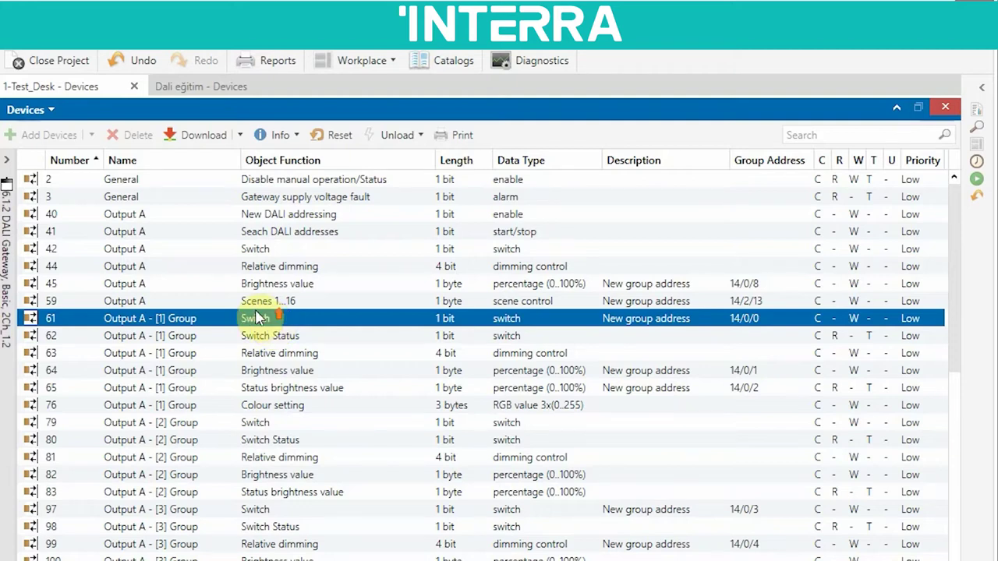
pyautogui.click(200, 265)
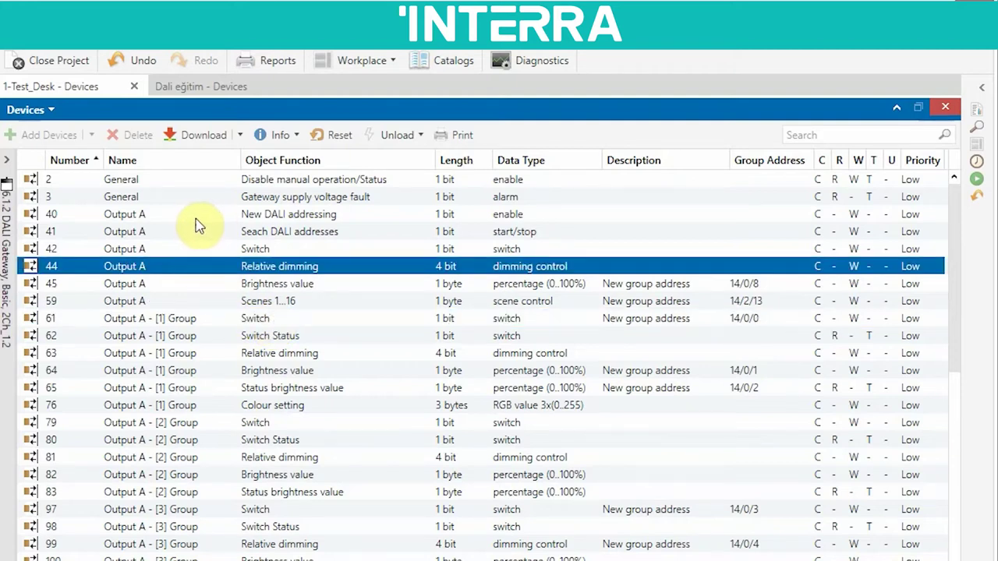
pyautogui.click(191, 250)
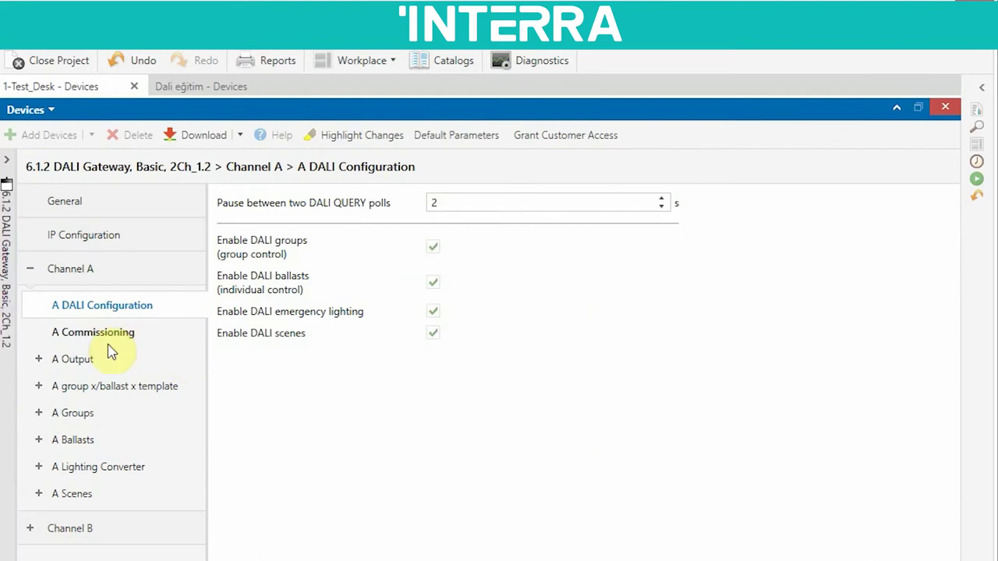
# Step: Review the main parameters of channel A's output, including its name, and check the corresponding group objects
pyautogui.click(75, 360)
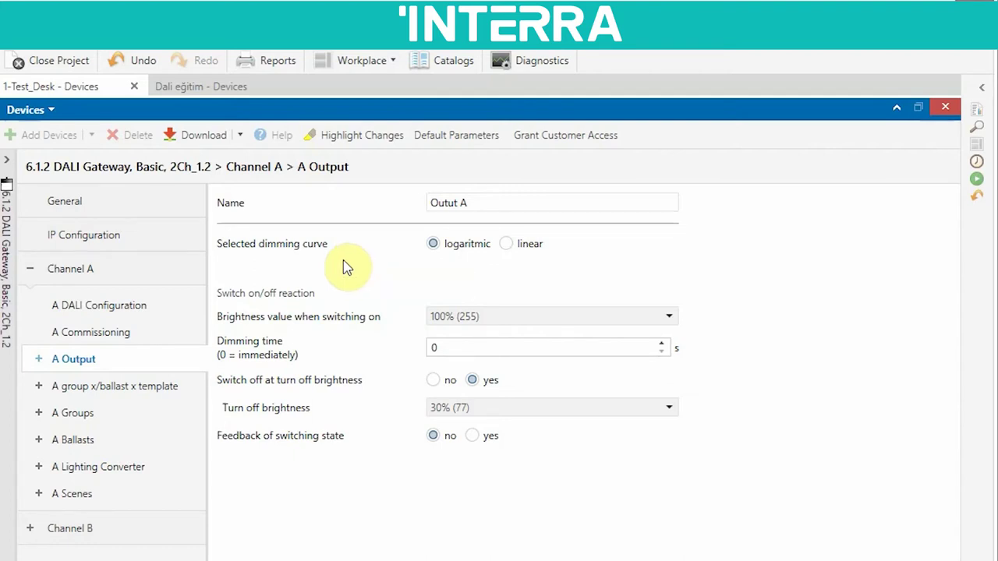
pyautogui.click(121, 557)
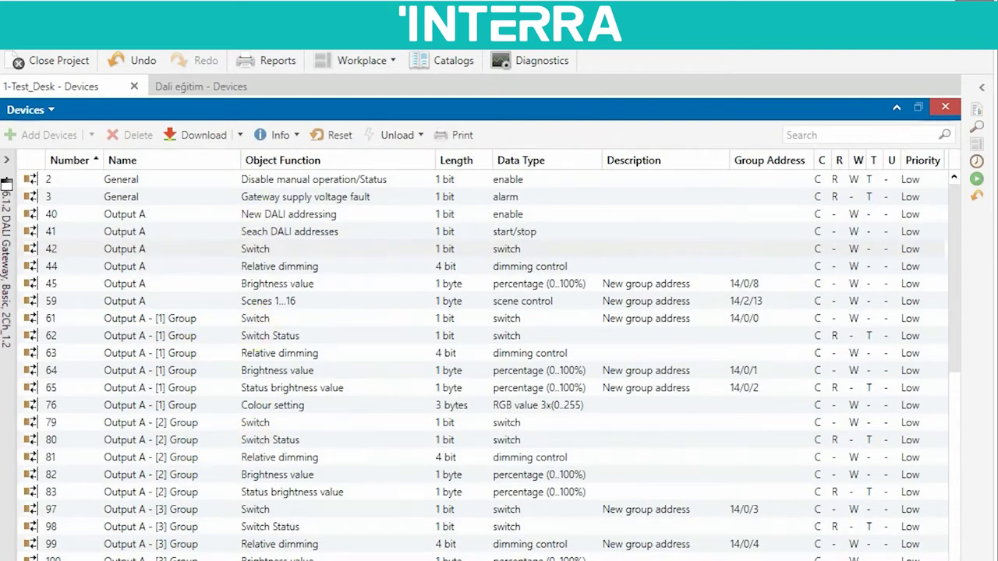
pyautogui.click(121, 558)
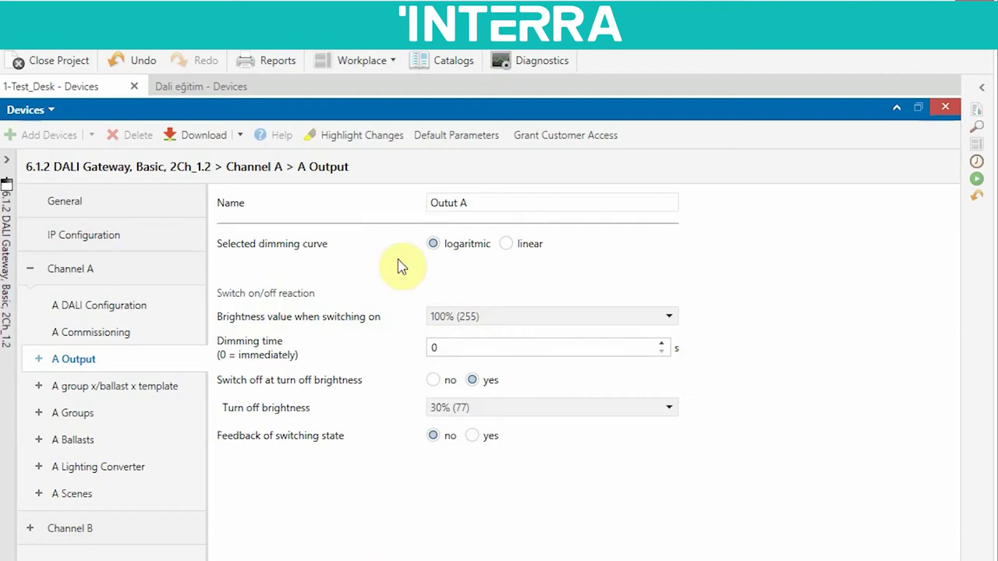
pyautogui.click(483, 205)
pyautogui.click(486, 201)
pyautogui.click(411, 221)
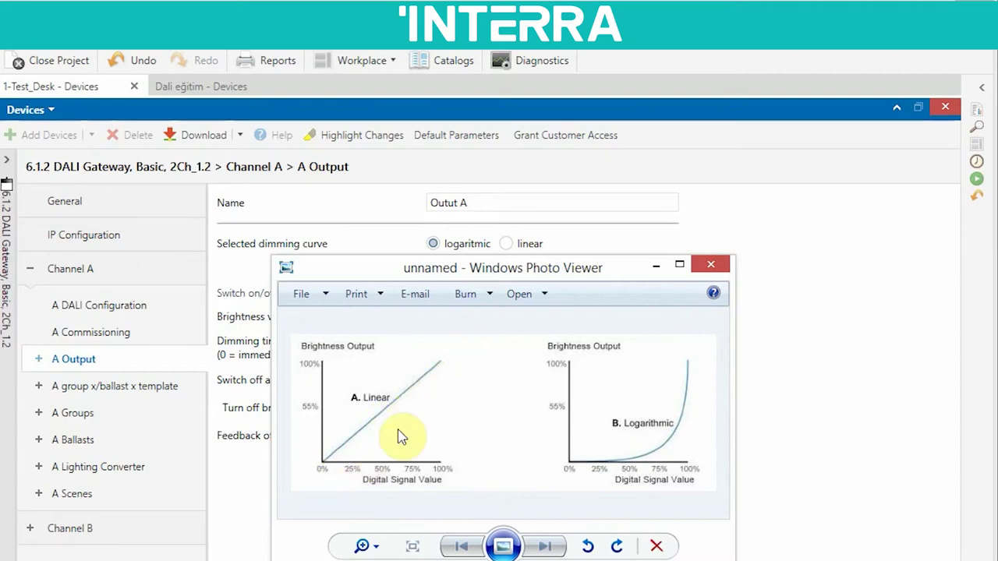
# Step: Close the dimming curve image, and set output A's dimming curve to linear and its switch-on brightness to 90% (230)
pyautogui.click(655, 269)
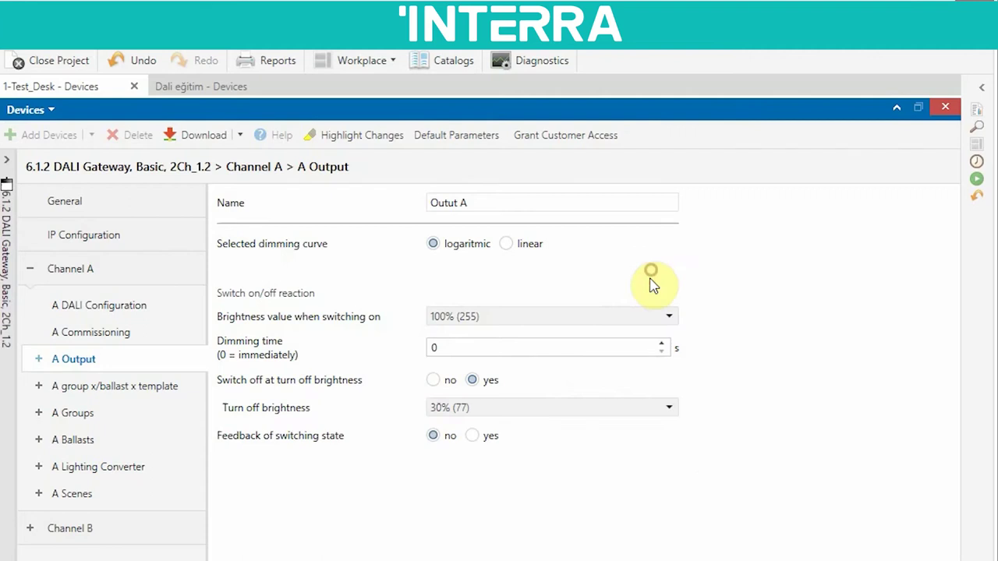
pyautogui.click(507, 244)
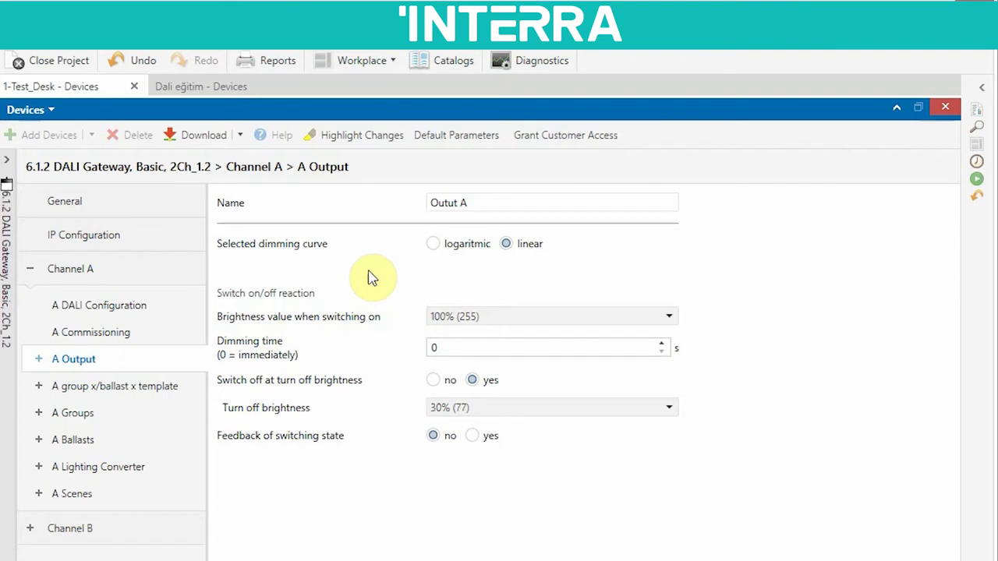
pyautogui.click(454, 324)
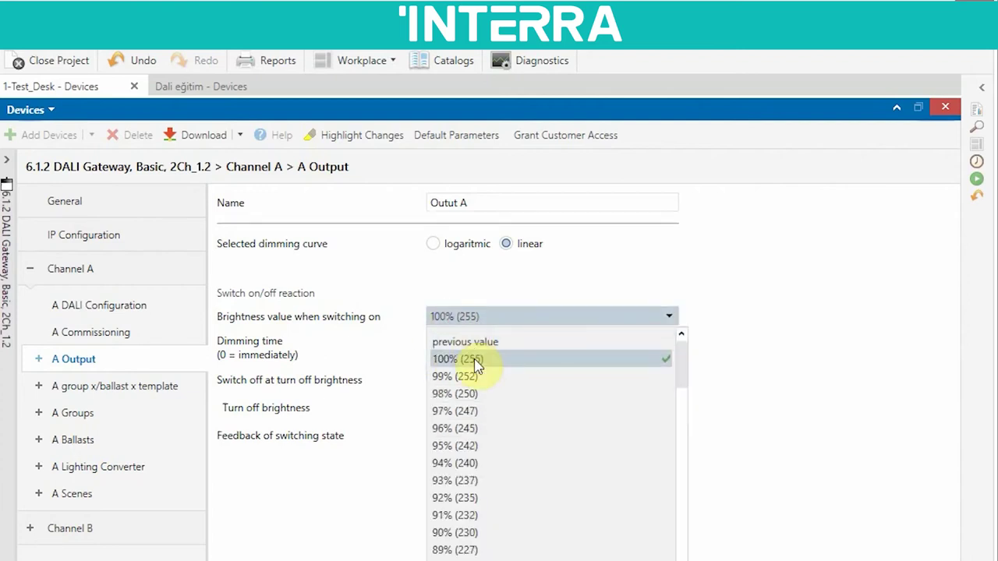
pyautogui.click(477, 366)
pyautogui.click(457, 316)
pyautogui.click(488, 532)
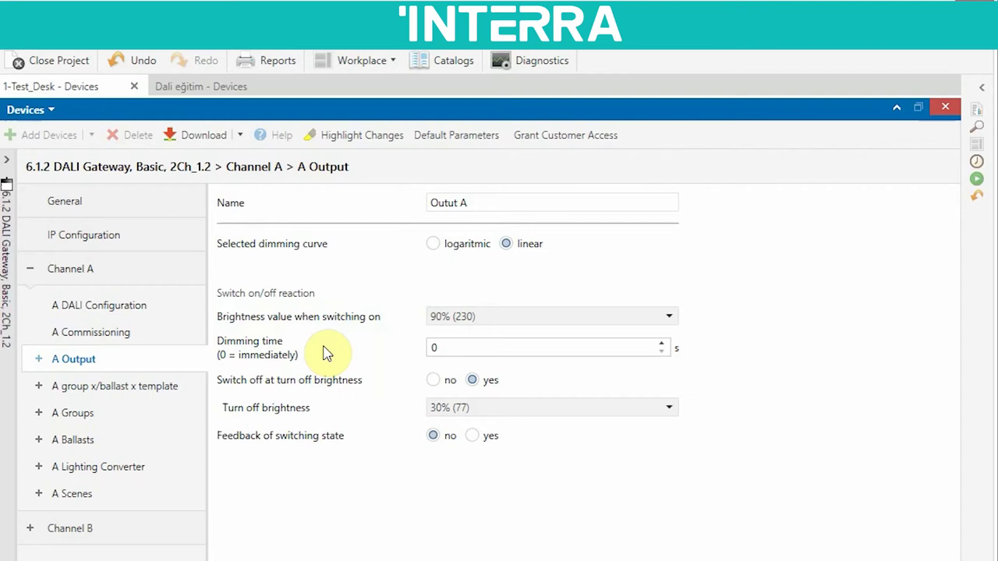
# Step: Try a dimming time of 10 s for output A's switch on/off reaction, and set it back to 0 s
pyautogui.click(441, 347)
pyautogui.click(438, 351)
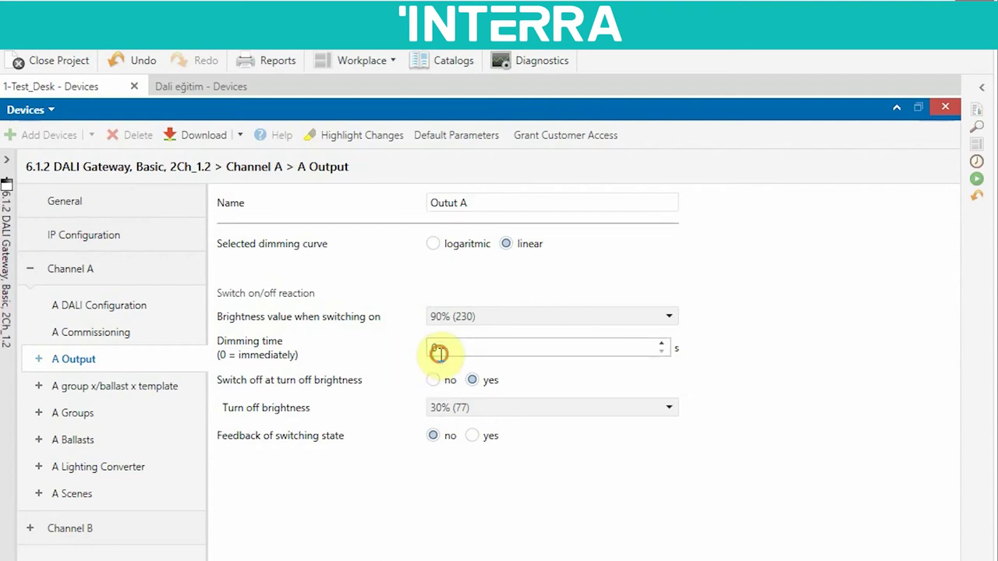
pyautogui.write('1')
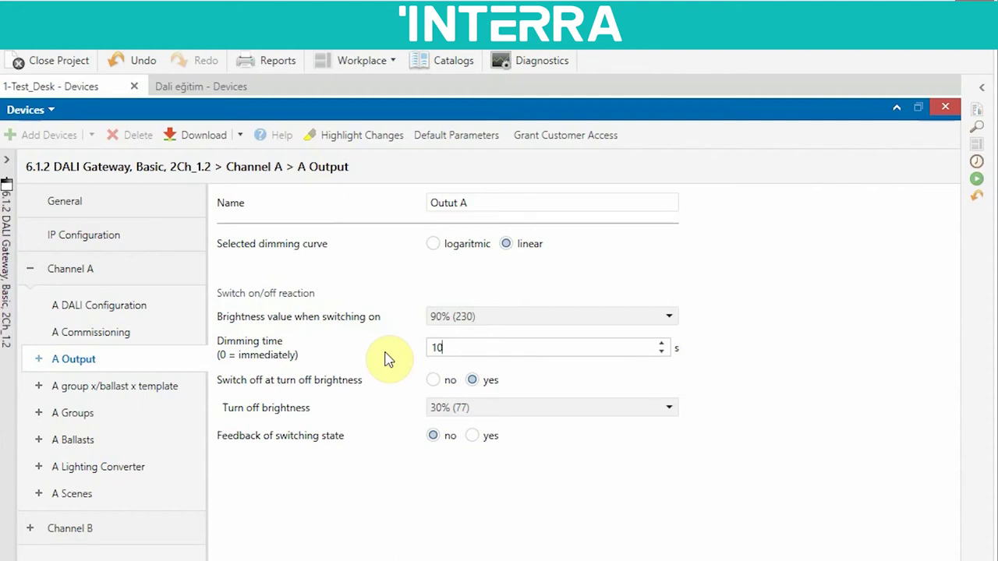
pyautogui.doubleClick(463, 340)
pyautogui.write('0')
pyautogui.click(374, 362)
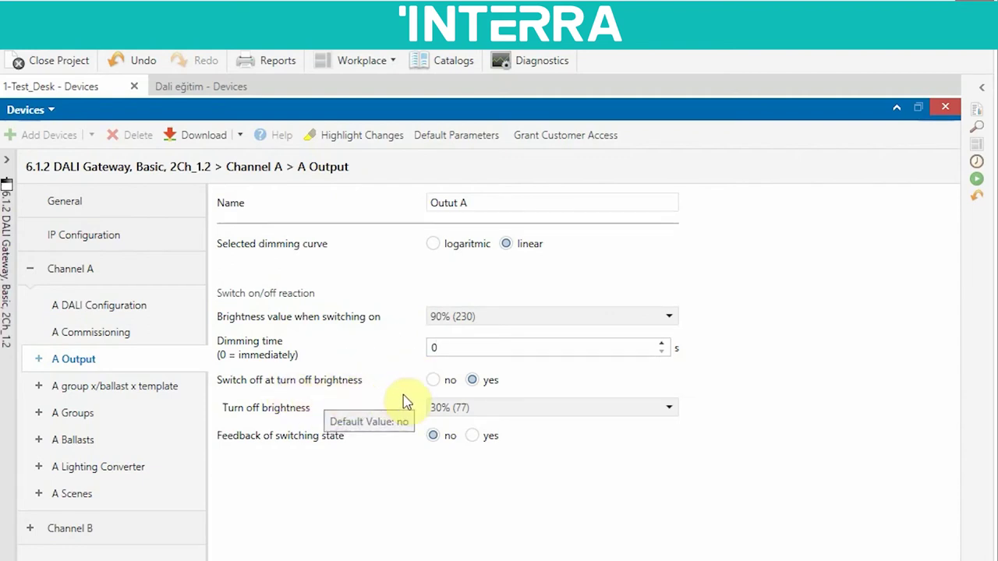
# Step: Set output A's switch off at turn off brightness to yes, with a turn off brightness of 25% (64)
pyautogui.click(433, 381)
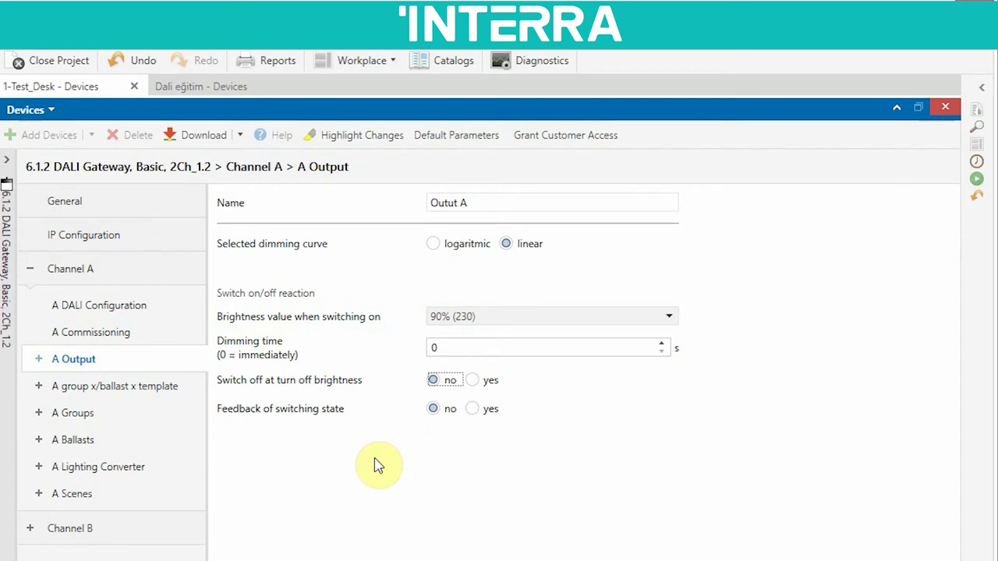
pyautogui.click(472, 380)
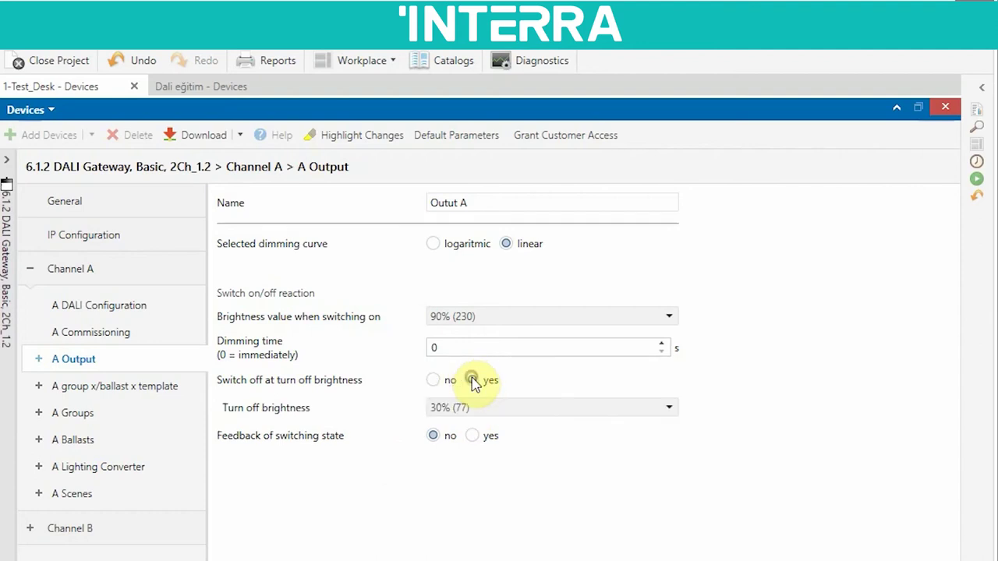
pyautogui.click(439, 408)
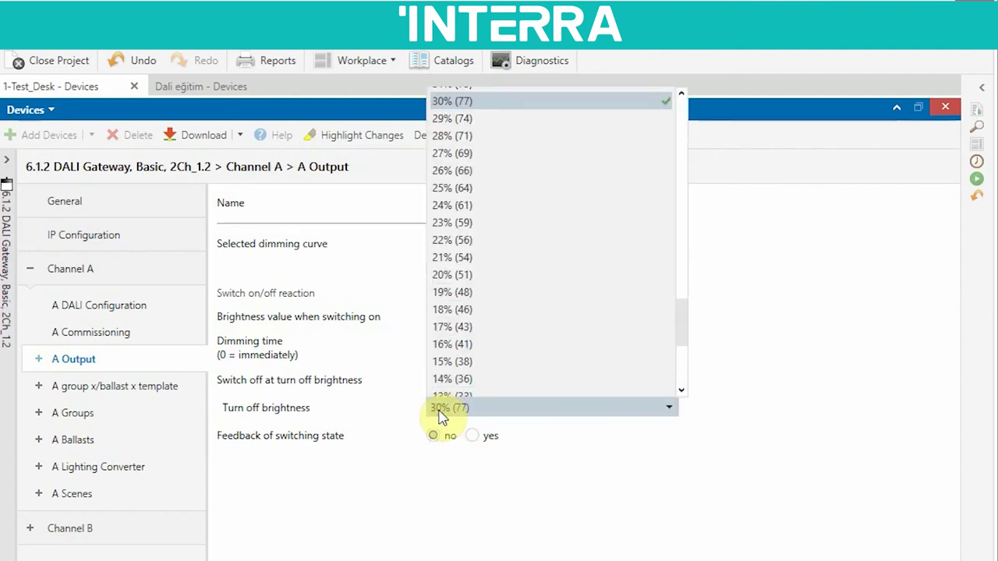
pyautogui.scroll(3, 468, 312)
pyautogui.scroll(-2, 554, 265)
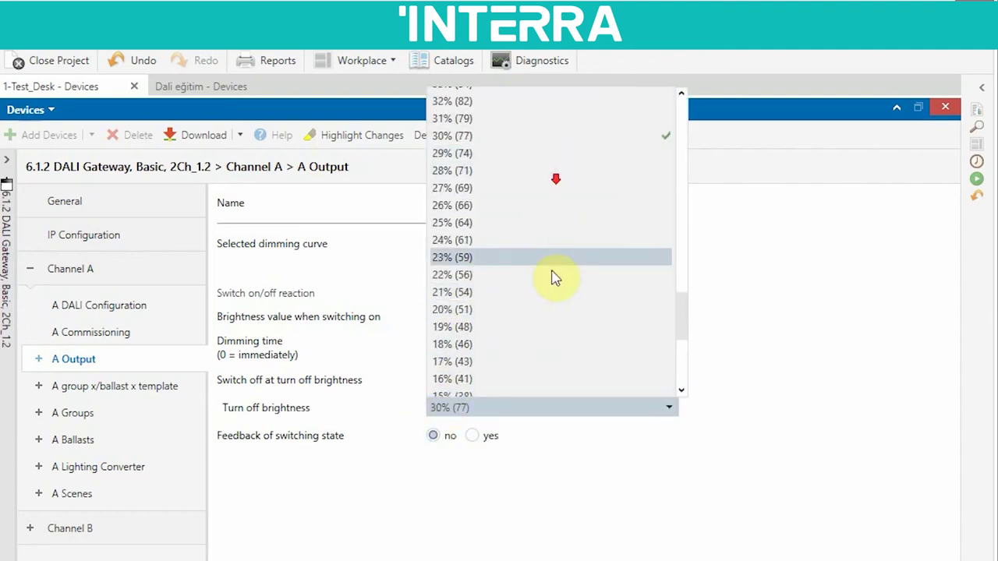
pyautogui.click(507, 226)
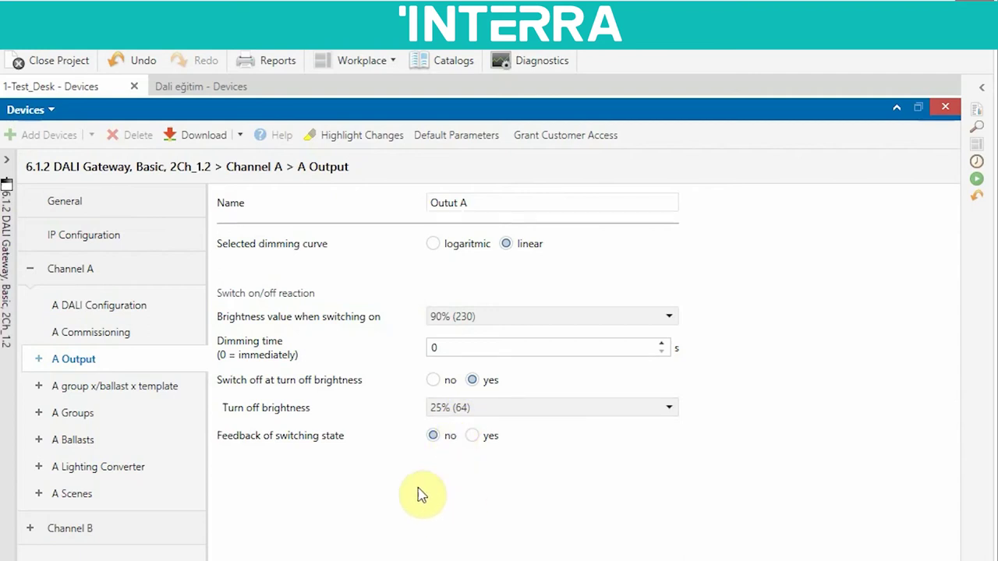
# Step: In output A's dimming parameters, set the upper dimming value to 90% (230) and the lower dimming value to 10% (26)
pyautogui.click(38, 361)
pyautogui.click(103, 390)
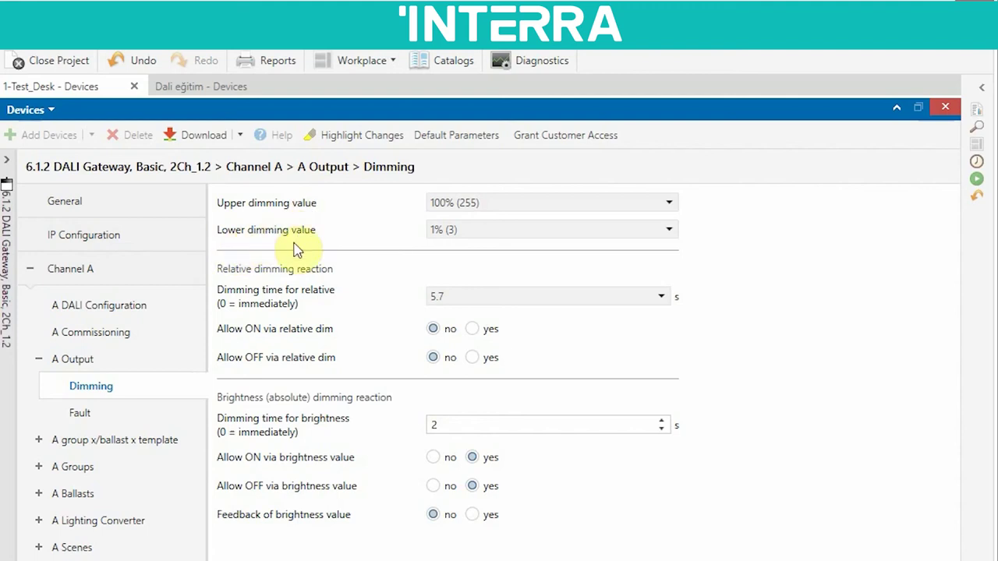
pyautogui.click(439, 231)
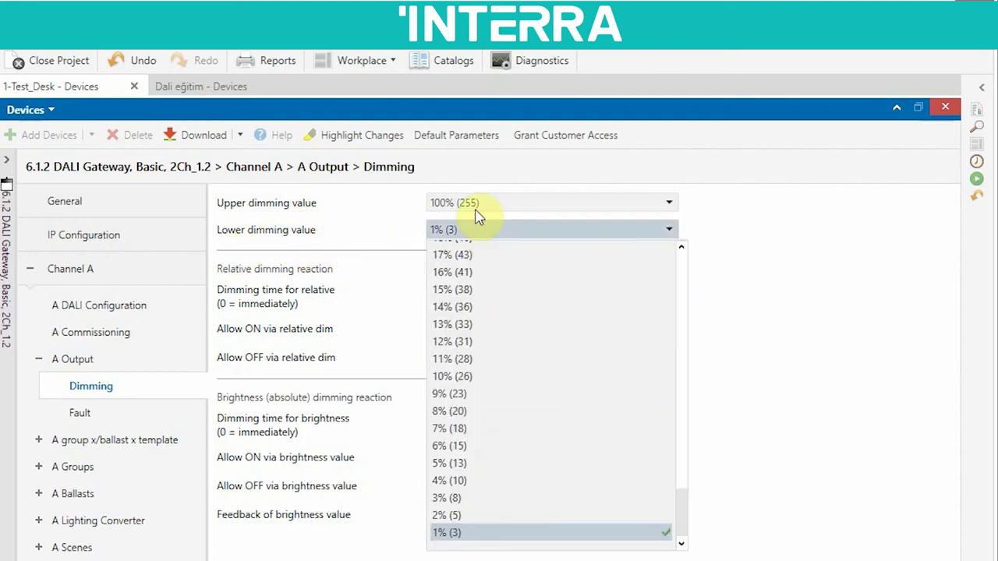
pyautogui.click(476, 204)
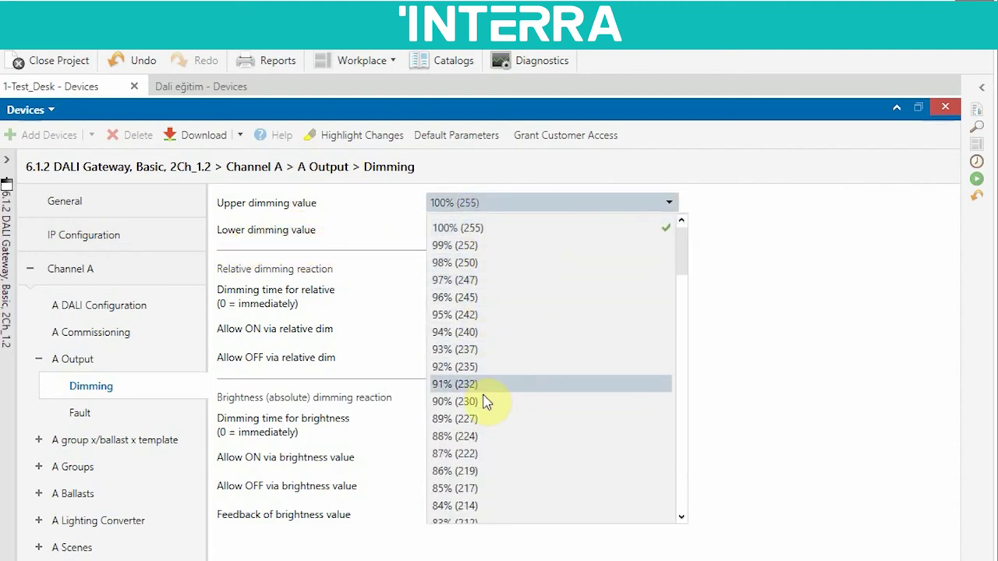
pyautogui.click(482, 392)
pyautogui.click(461, 230)
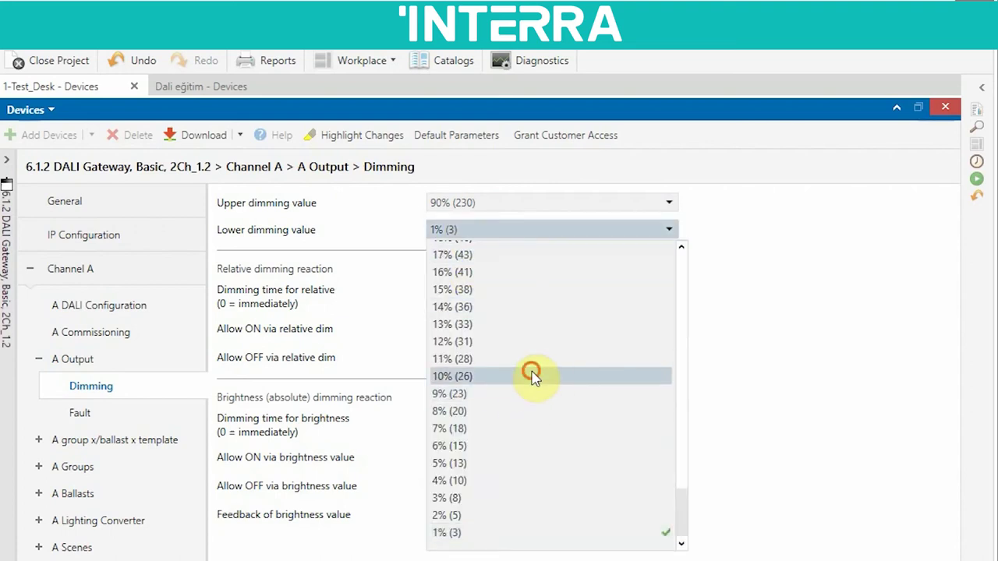
pyautogui.click(530, 372)
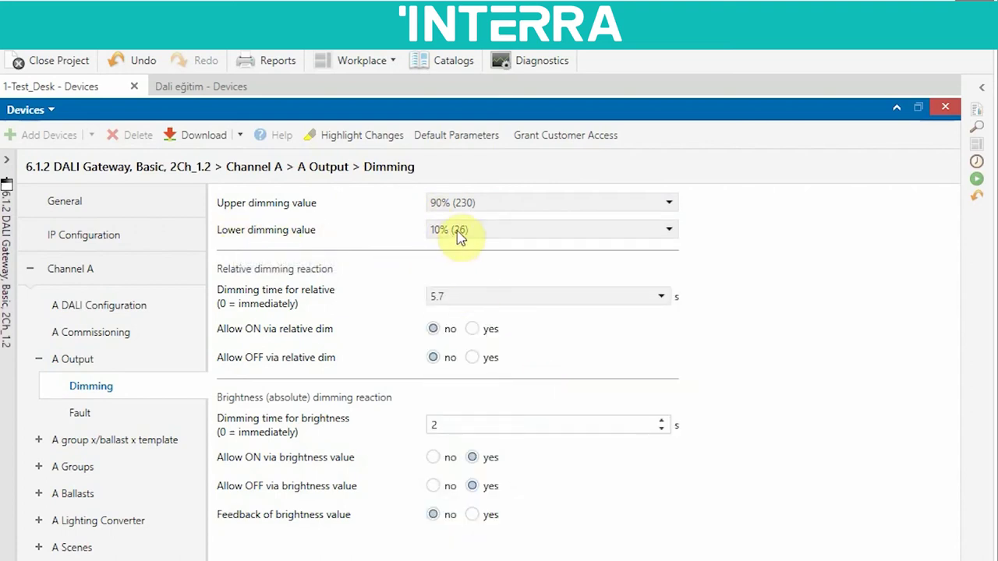
# Step: Examine the selectable options for output A's lower and upper dimming values
pyautogui.moveTo(252, 246)
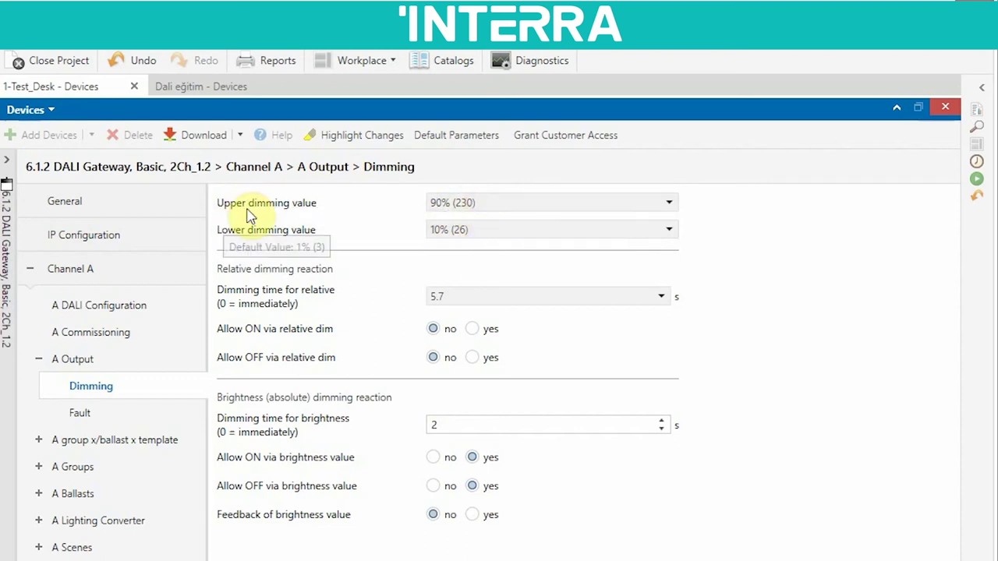
pyautogui.moveTo(340, 209)
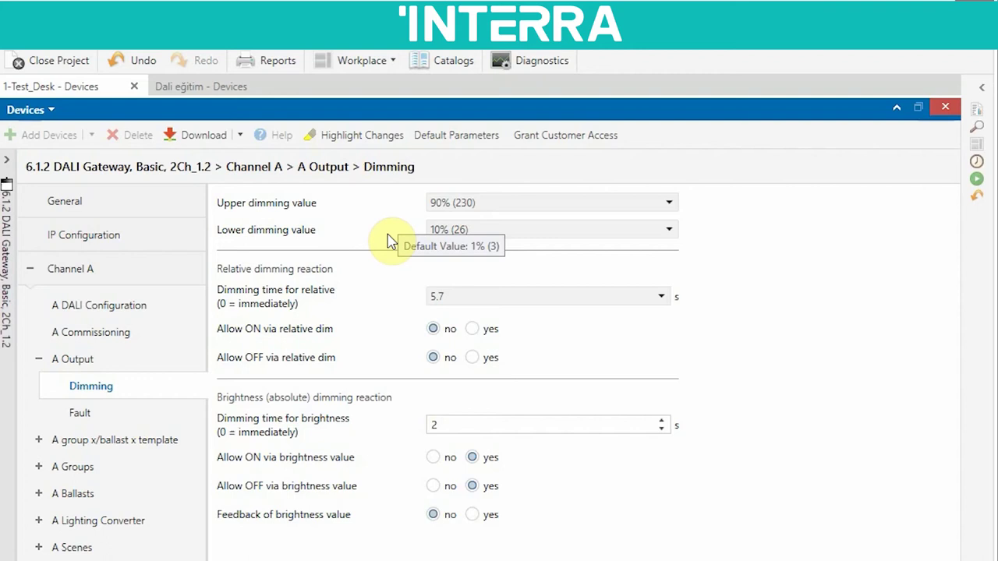
pyautogui.click(432, 230)
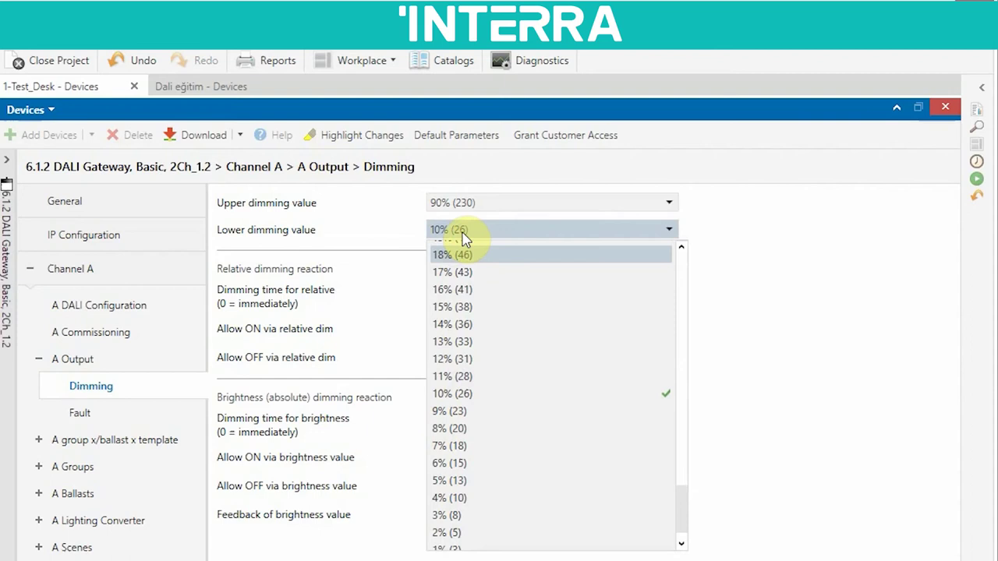
pyautogui.click(445, 205)
pyautogui.scroll(3, 472, 237)
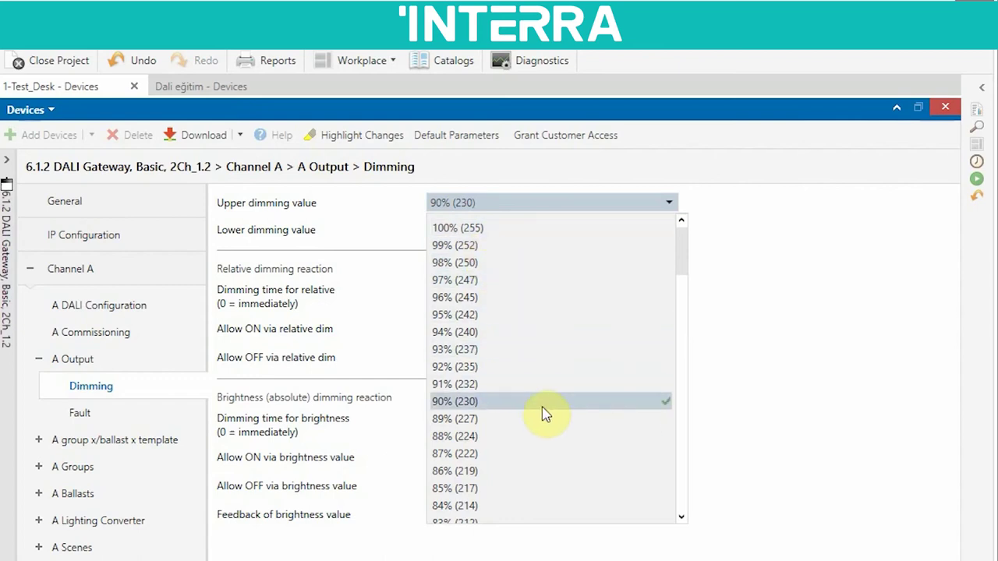
pyautogui.click(390, 224)
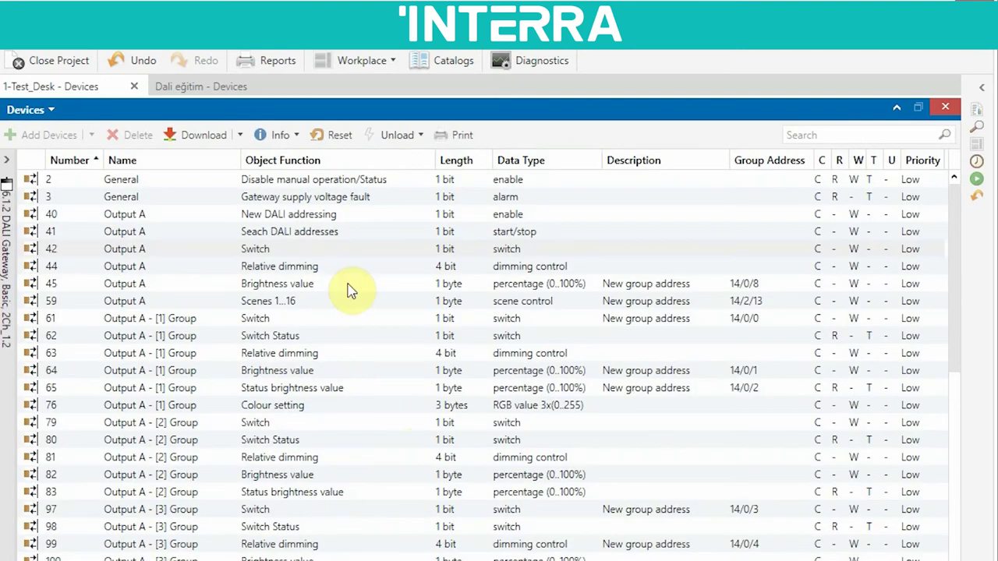
# Step: Examine output A's relative dimming and brightness value entries in the communication object list
pyautogui.click(336, 273)
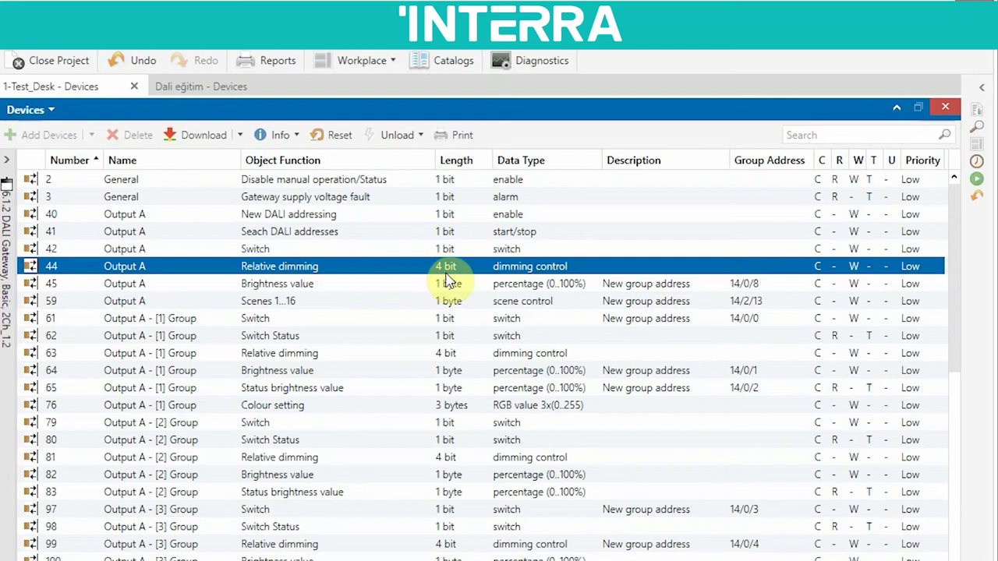
pyautogui.click(341, 286)
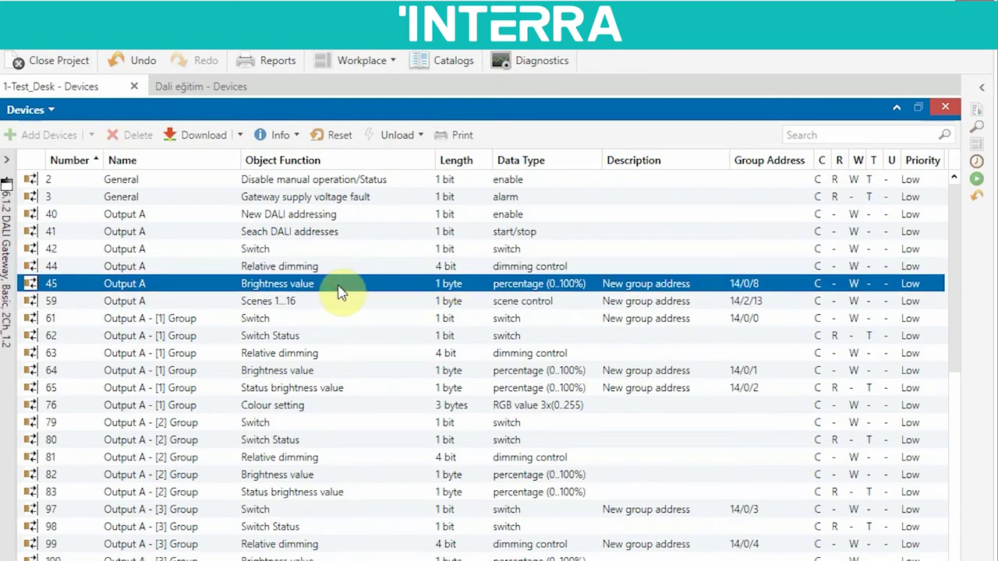
pyautogui.click(323, 267)
pyautogui.click(334, 288)
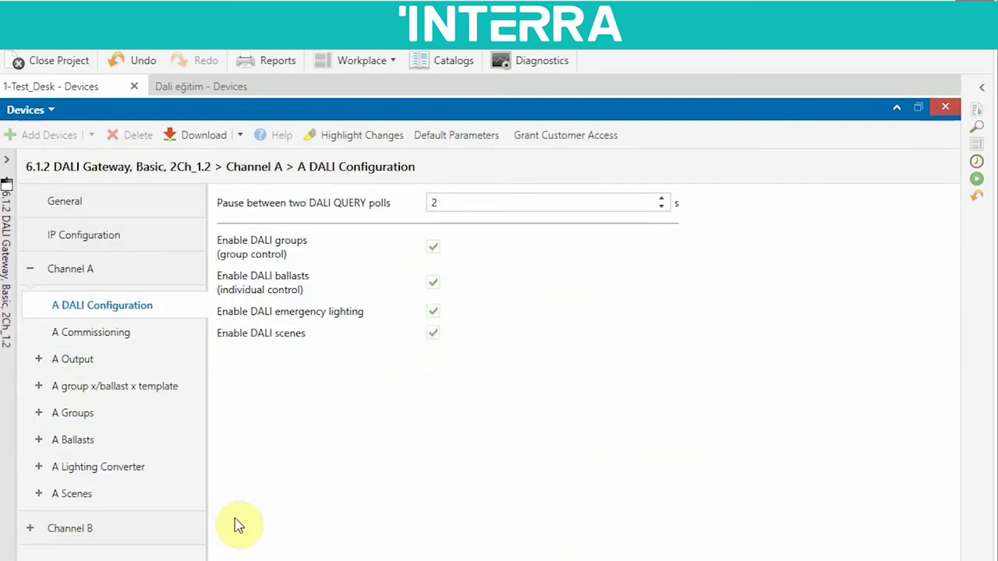
# Step: In output A's dimming parameters, try allowing ON via relative dim, and set it back to no
pyautogui.click(38, 360)
pyautogui.click(90, 387)
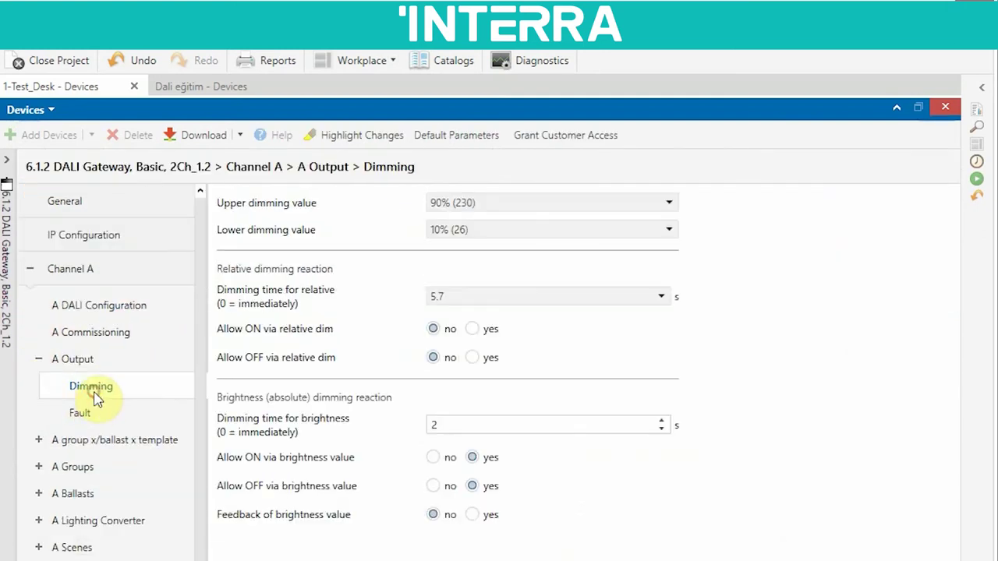
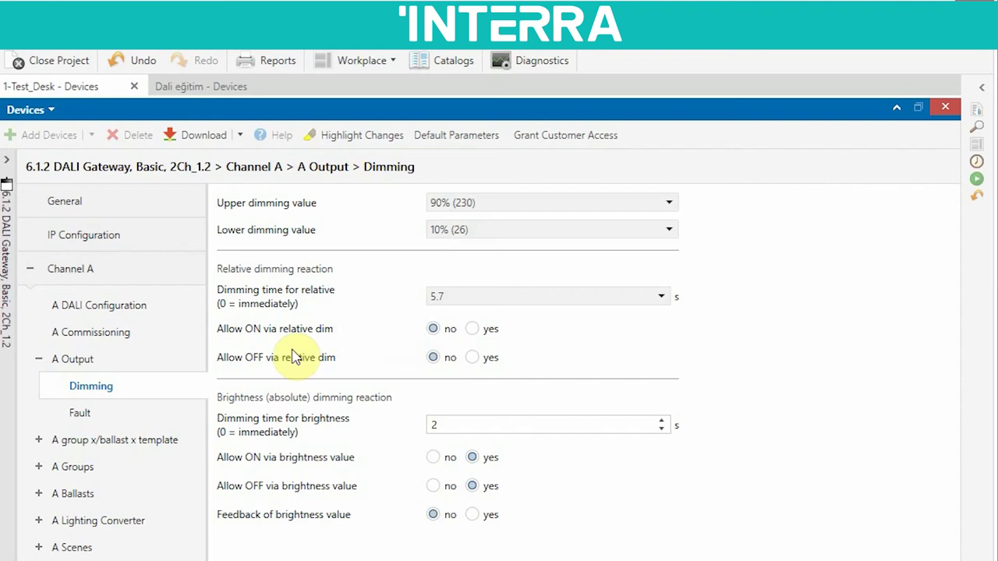
pyautogui.click(488, 334)
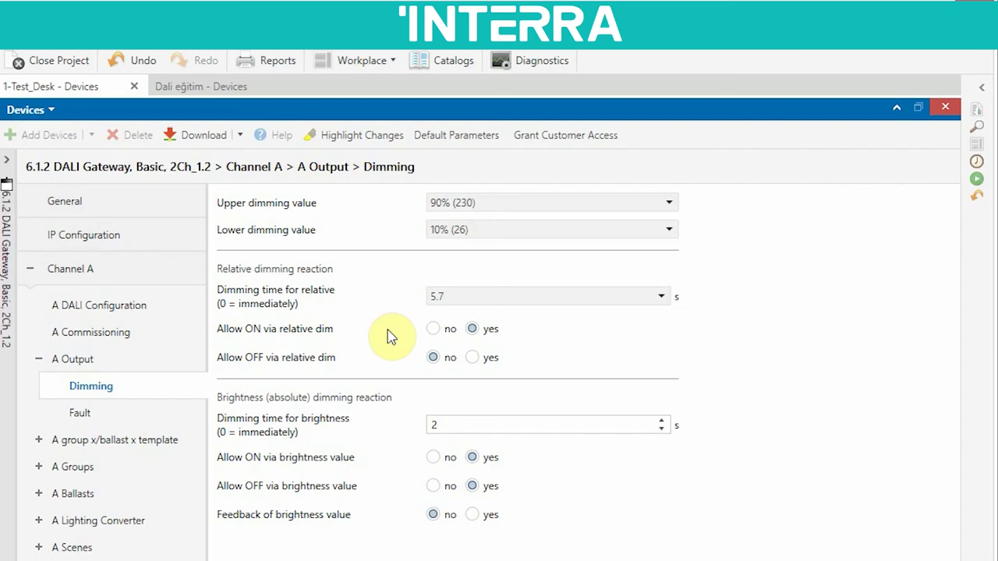
pyautogui.click(434, 329)
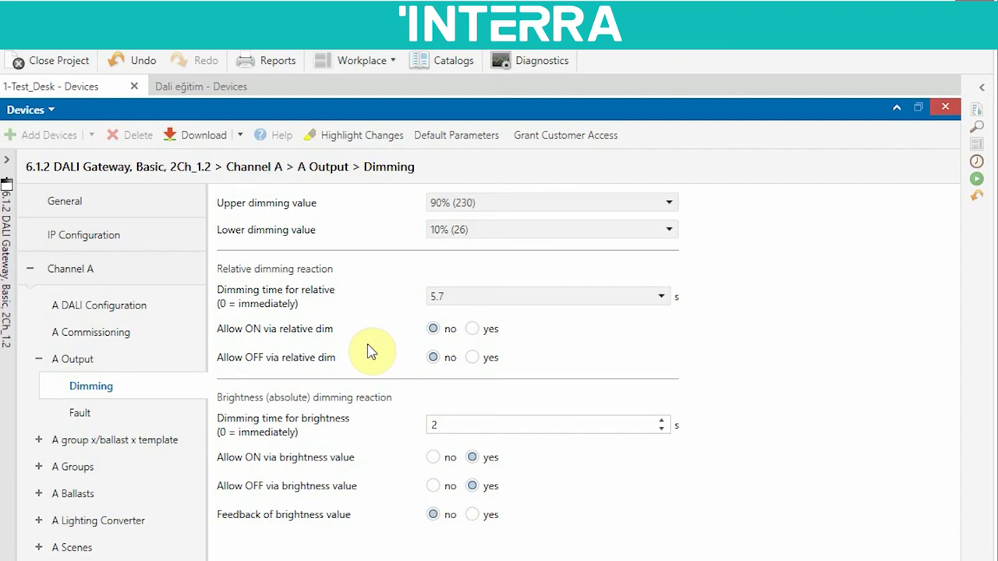
pyautogui.click(472, 329)
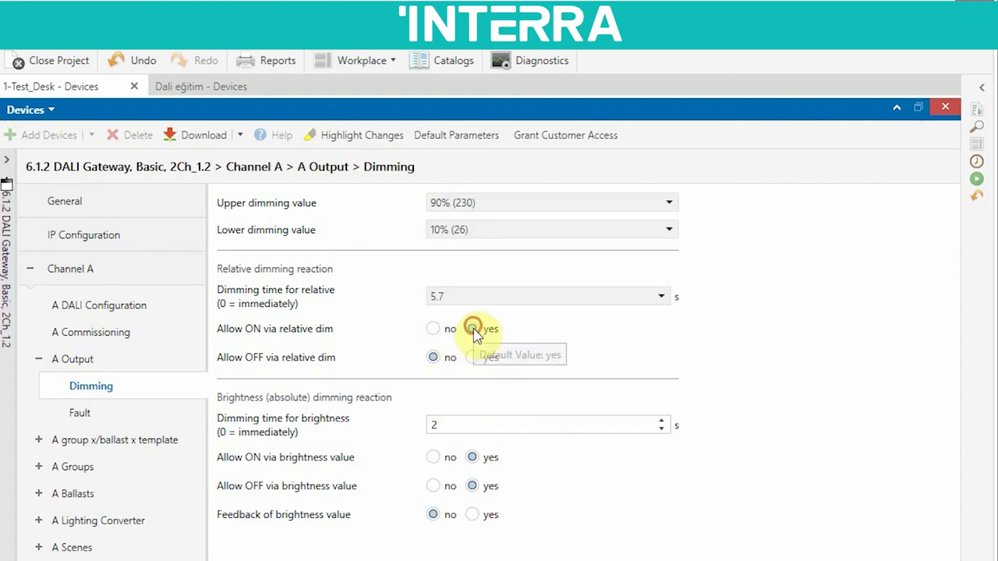
pyautogui.click(433, 329)
pyautogui.click(432, 358)
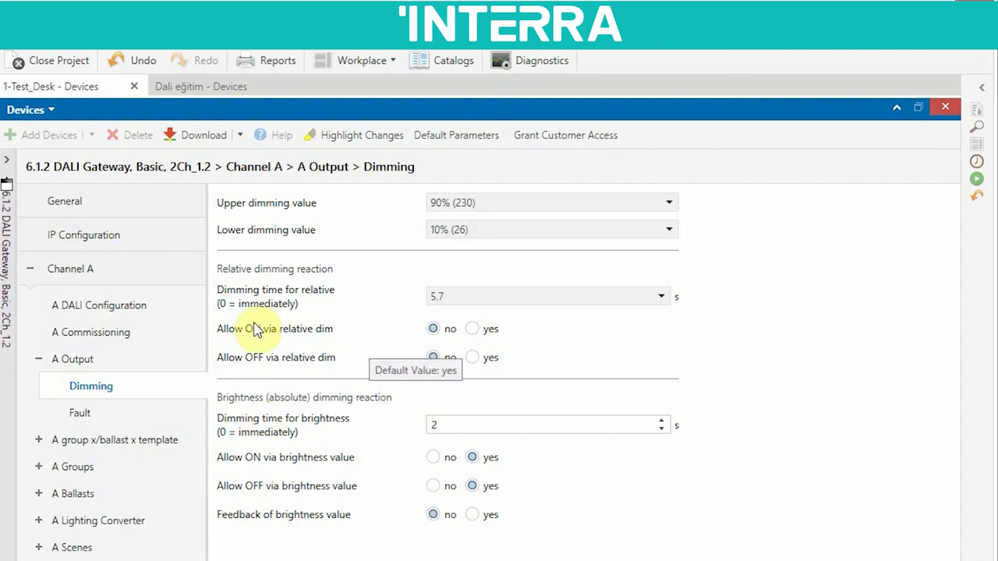
# Step: In output A's fault parameters, enable the "Acknowledge fault messages/Status" communication object and locate it in the communication object list
pyautogui.click(97, 420)
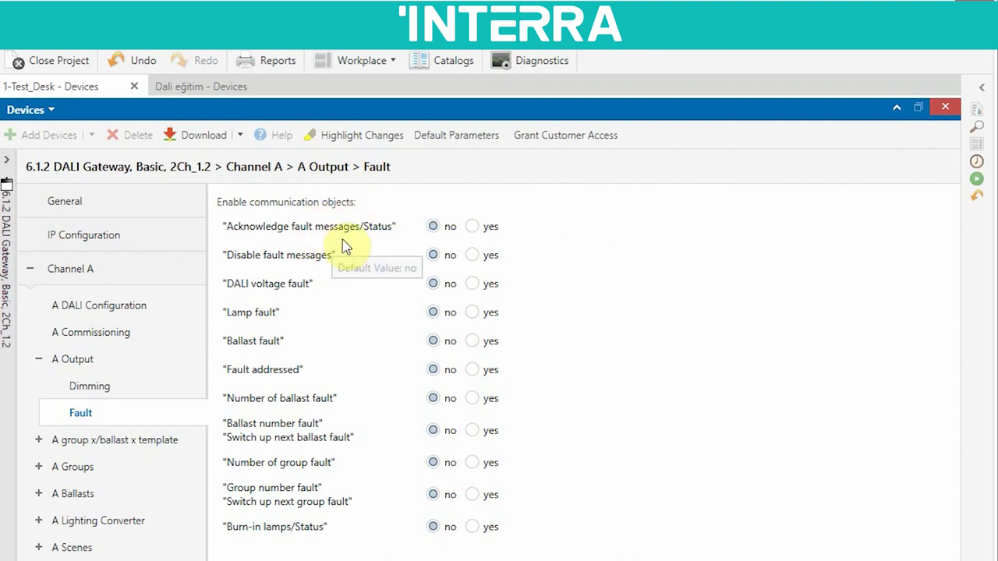
pyautogui.click(472, 226)
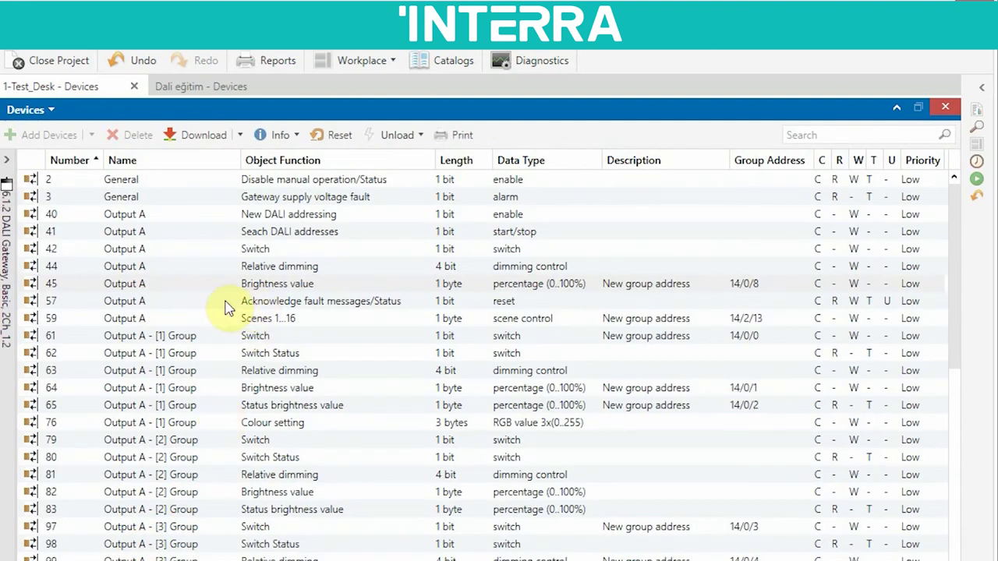
pyautogui.click(230, 308)
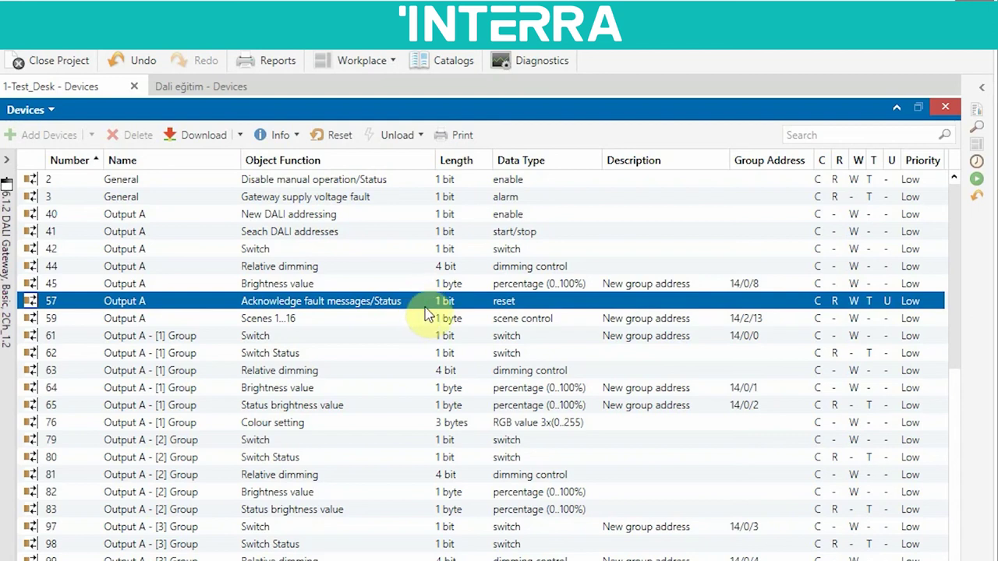
# Step: In output A's fault parameters, enable the "Lamp fault", "Ballast fault" and "Fault addressed" communication objects
pyautogui.click(241, 557)
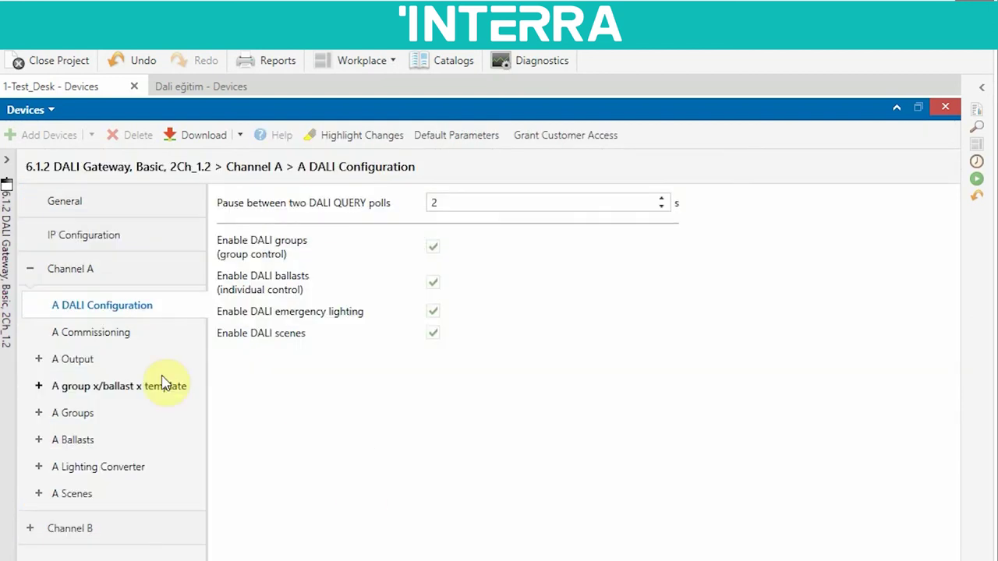
pyautogui.click(53, 359)
pyautogui.click(37, 360)
pyautogui.click(94, 389)
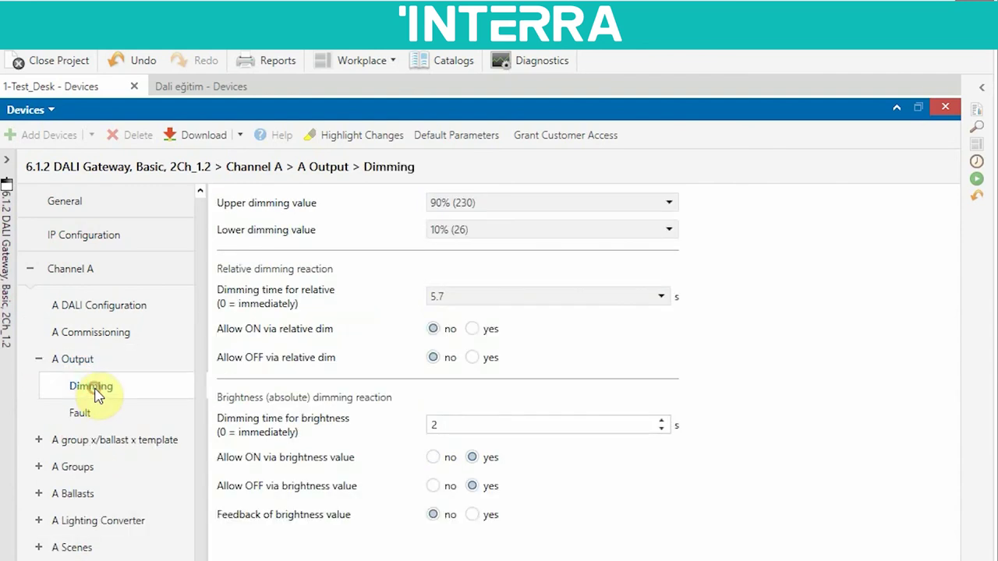
pyautogui.click(86, 409)
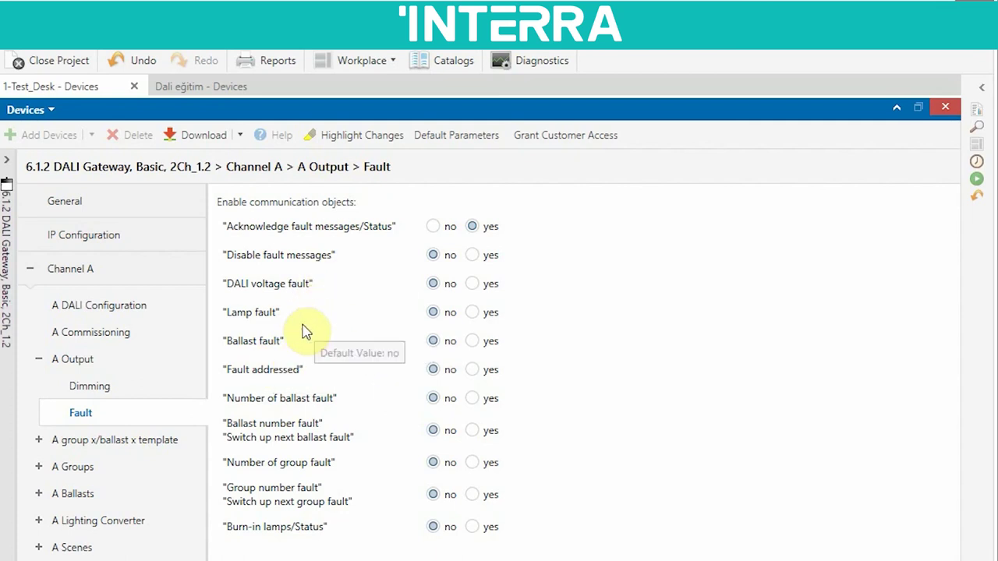
pyautogui.click(471, 312)
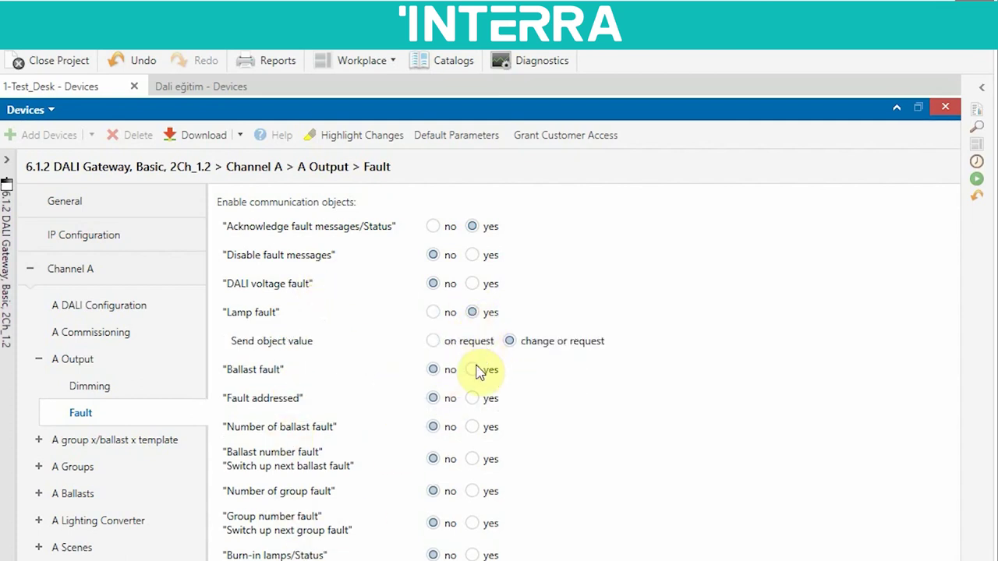
pyautogui.click(474, 370)
pyautogui.click(474, 428)
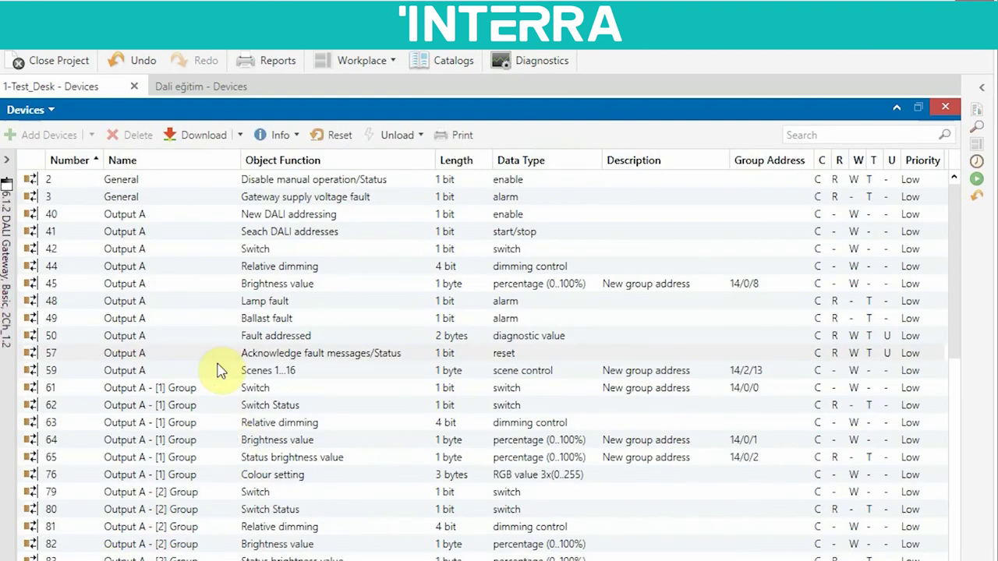
# Step: Examine output A's lamp fault and ballast fault entries in the communication object list
pyautogui.click(218, 371)
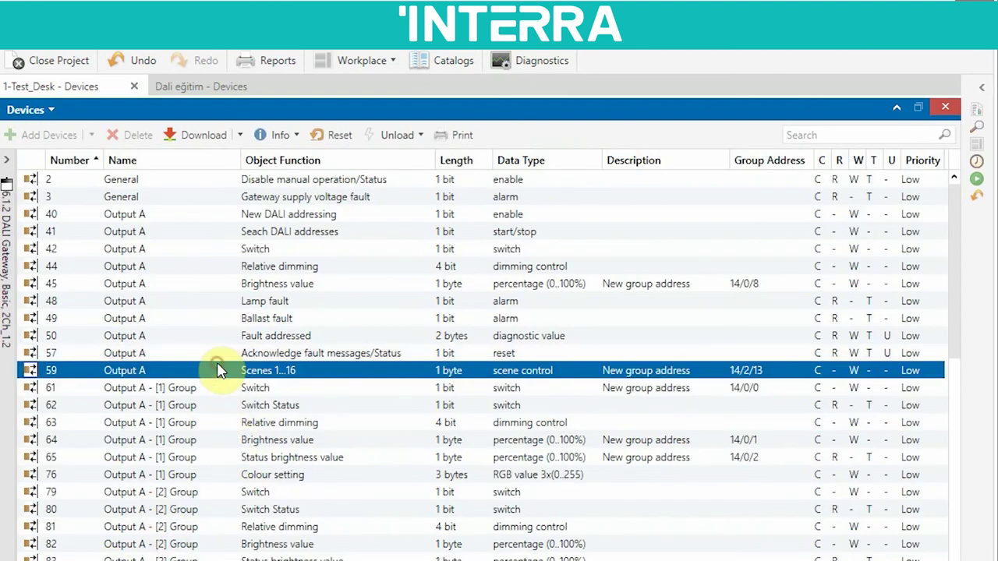
pyautogui.click(221, 320)
pyautogui.click(225, 305)
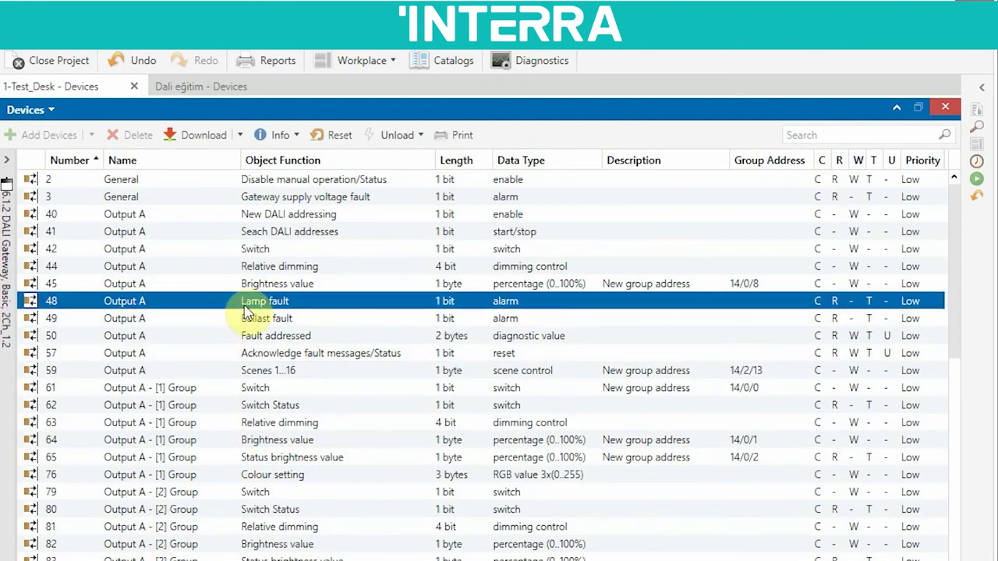
pyautogui.click(217, 321)
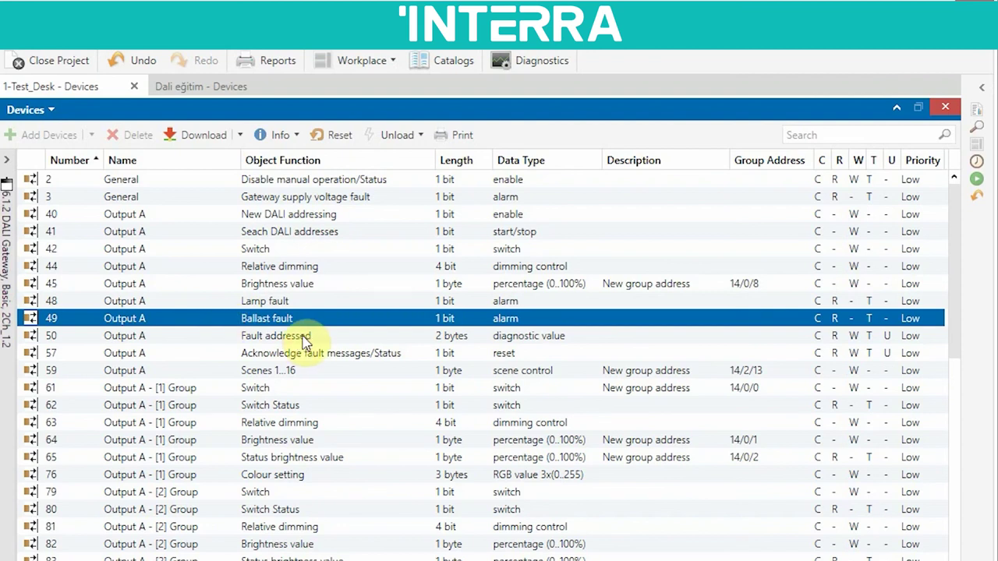
pyautogui.click(361, 302)
pyautogui.click(337, 320)
pyautogui.click(341, 306)
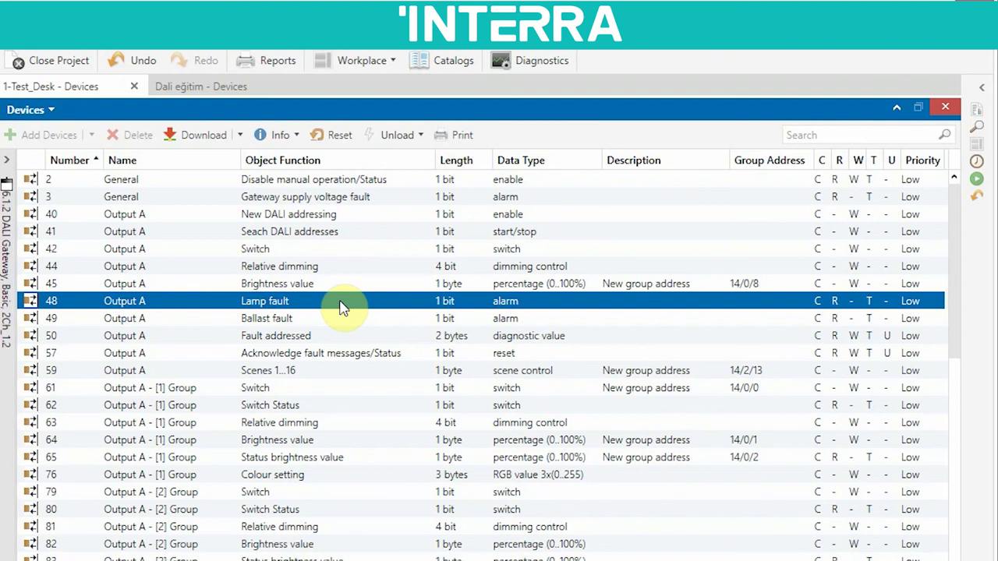
pyautogui.click(262, 322)
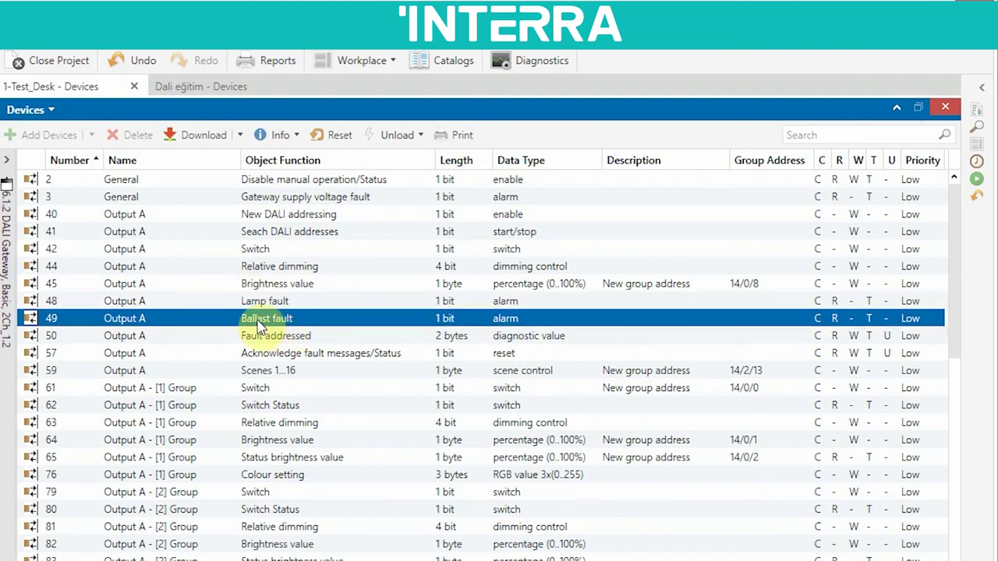
pyautogui.click(393, 304)
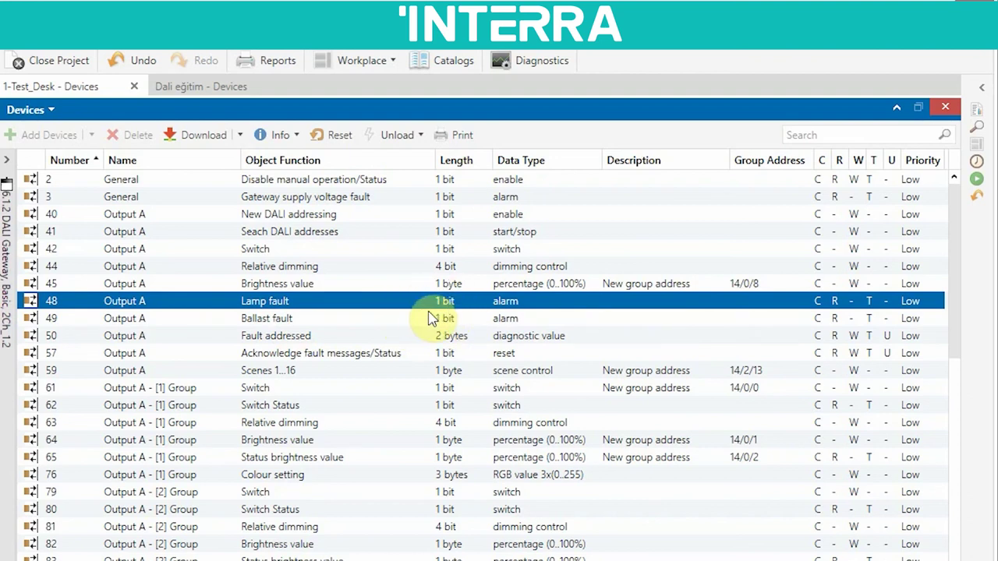
# Step: Reopen output A's fault parameters to review which communication objects are enabled
pyautogui.click(223, 559)
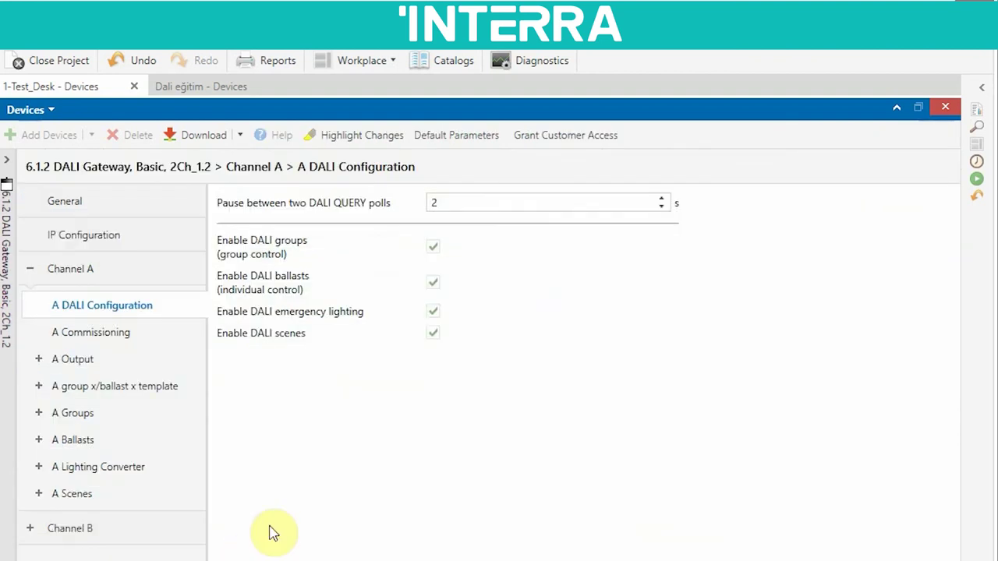
pyautogui.click(109, 361)
pyautogui.click(38, 359)
pyautogui.click(81, 413)
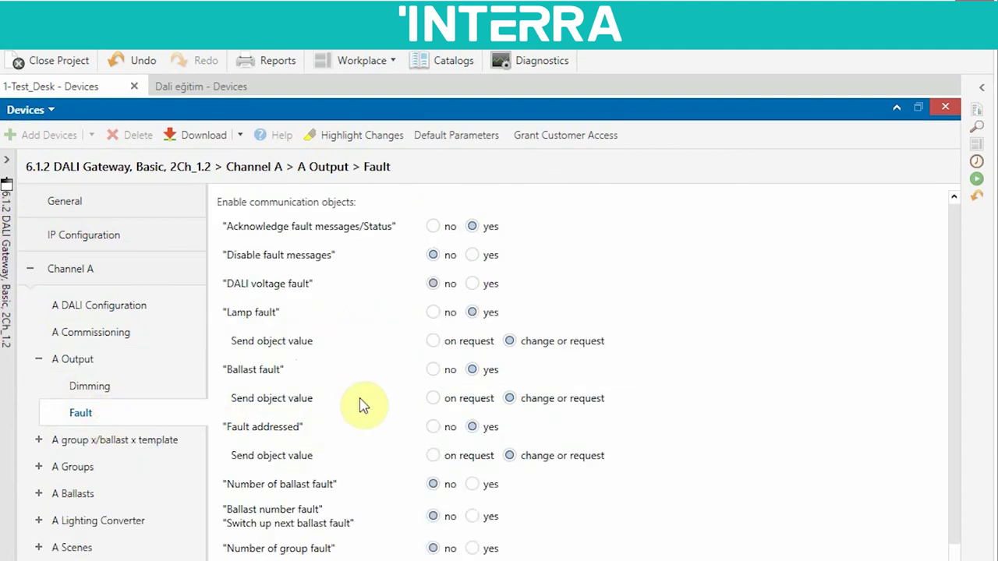